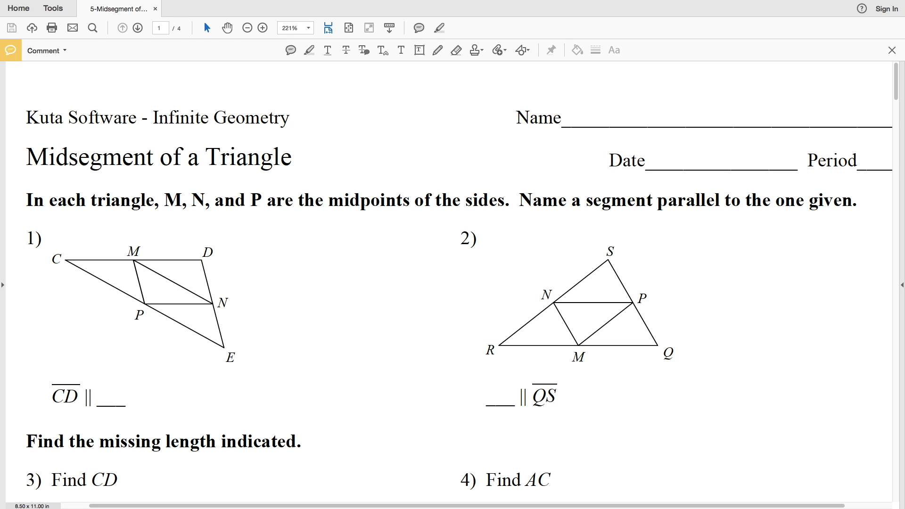
Zoom to about 758% on the blank space right of the worksheet title.
scroll(339, 162, "up", 5)
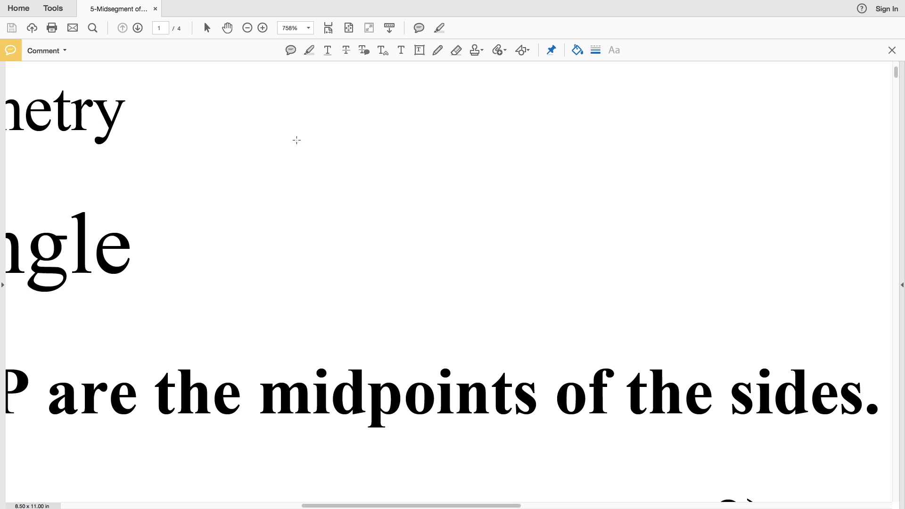
Draw a red triangle and label its vertices A, B and C.
left_click_drag(192, 302, 318, 124)
mouse_move(322, 124)
left_mouse_down()
mouse_move(474, 286)
mouse_move(410, 247)
mouse_move(384, 260)
left_mouse_up()
left_click_drag(192, 301, 384, 260)
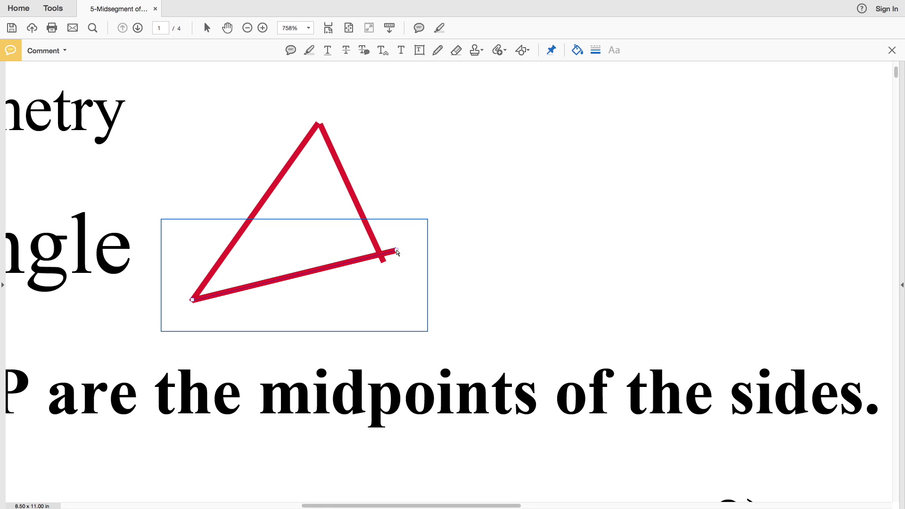
left_click_drag(274, 117, 293, 113)
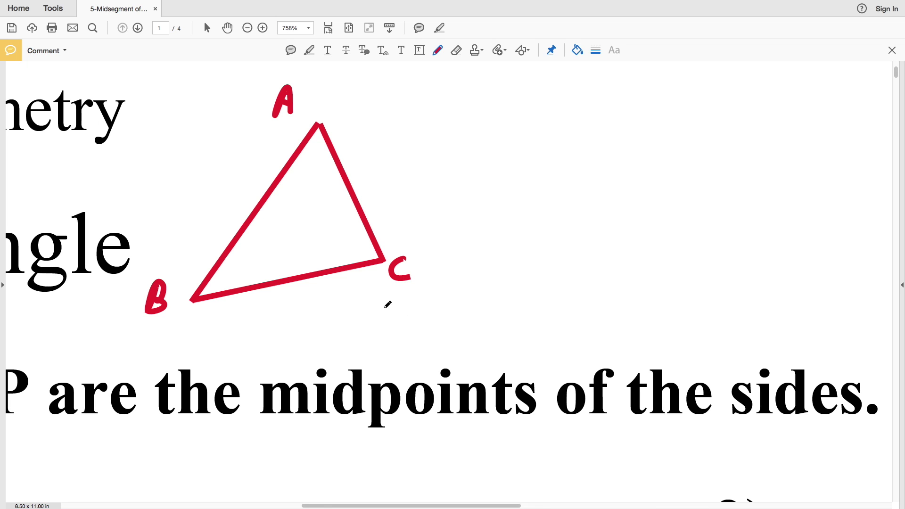
In blue, mark the midpoints of AB and AC and join them with a segment.
left_click(578, 53)
left_click(571, 92)
left_click_drag(250, 216, 254, 211)
left_click_drag(354, 198, 350, 193)
left_click_drag(255, 212, 352, 194)
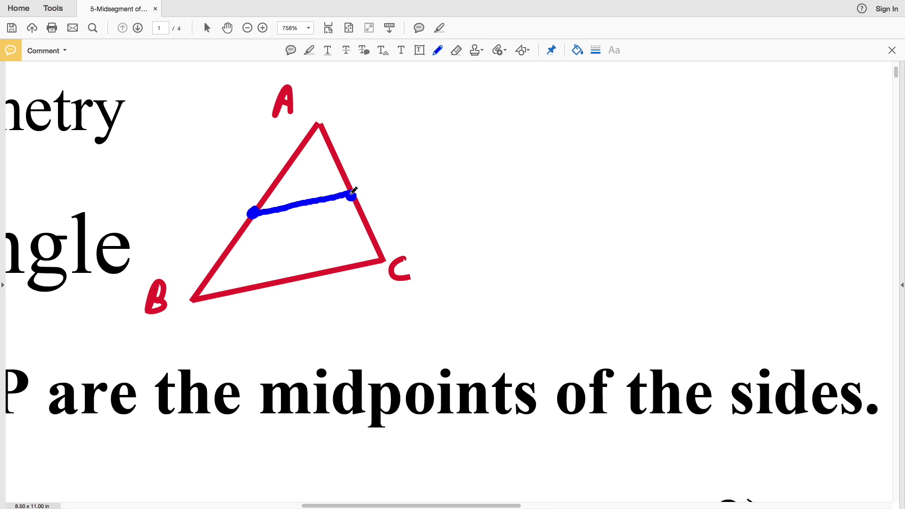
Label the midpoints X and Y, then set the ink back to red.
mouse_move(220, 197)
left_mouse_down()
mouse_move(227, 190)
mouse_move(234, 208)
mouse_move(214, 209)
left_mouse_up()
left_click_drag(369, 168, 376, 183)
left_click_drag(382, 168, 377, 195)
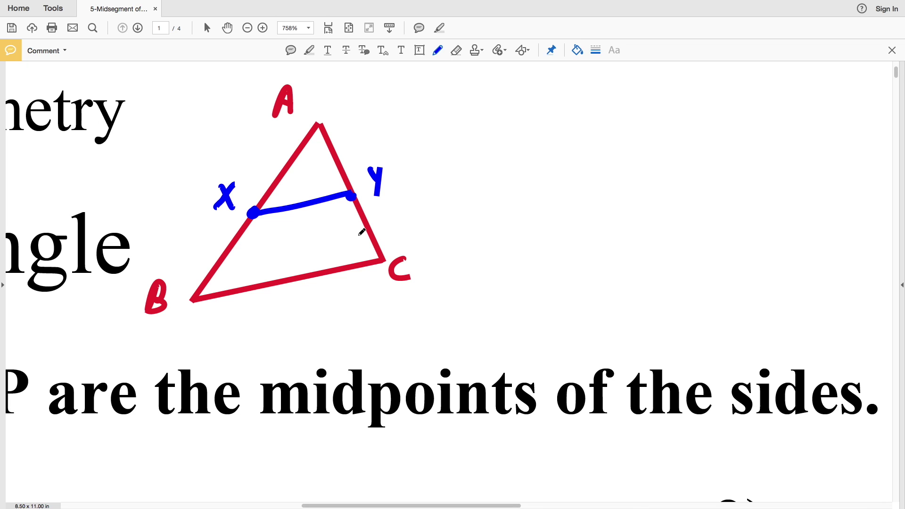
left_click(580, 53)
left_click(531, 115)
In green, draw parallel arrow marks on XY and BC, redoing a misplaced one.
left_click(577, 50)
left_click(573, 74)
mouse_move(293, 190)
left_mouse_down()
mouse_move(310, 201)
mouse_move(292, 218)
mouse_move(300, 218)
left_mouse_up()
key("ctrl+z")
mouse_move(298, 264)
left_mouse_down()
mouse_move(319, 269)
mouse_move(305, 289)
left_mouse_up()
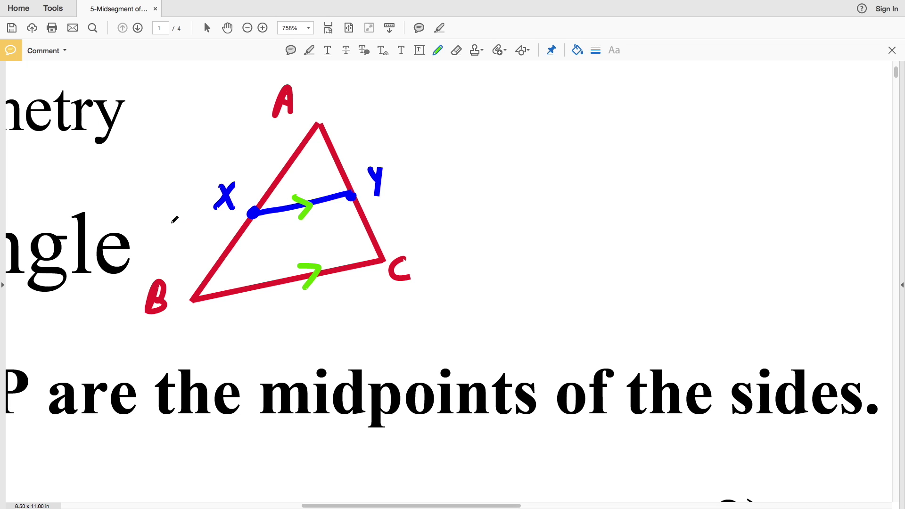
Sketch two example parallel lines in the empty space, then undo them.
left_click_drag(471, 170, 648, 110)
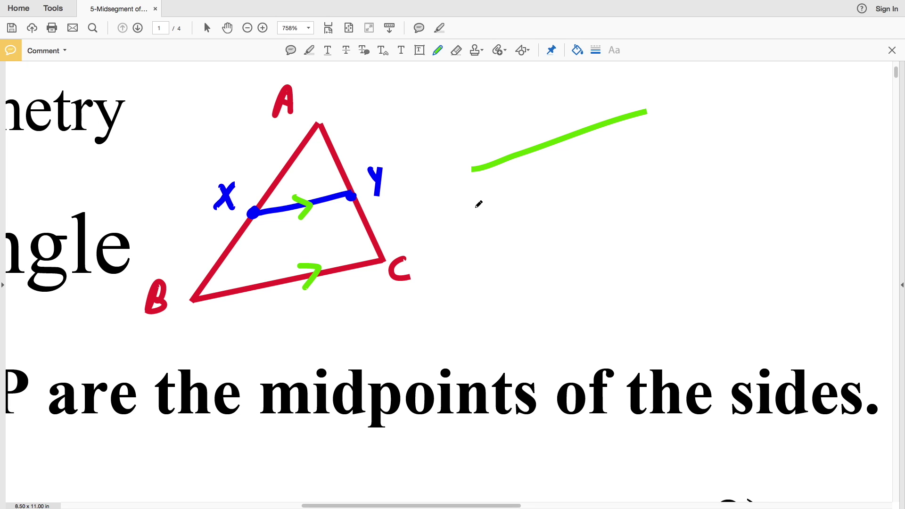
left_click_drag(479, 198, 650, 139)
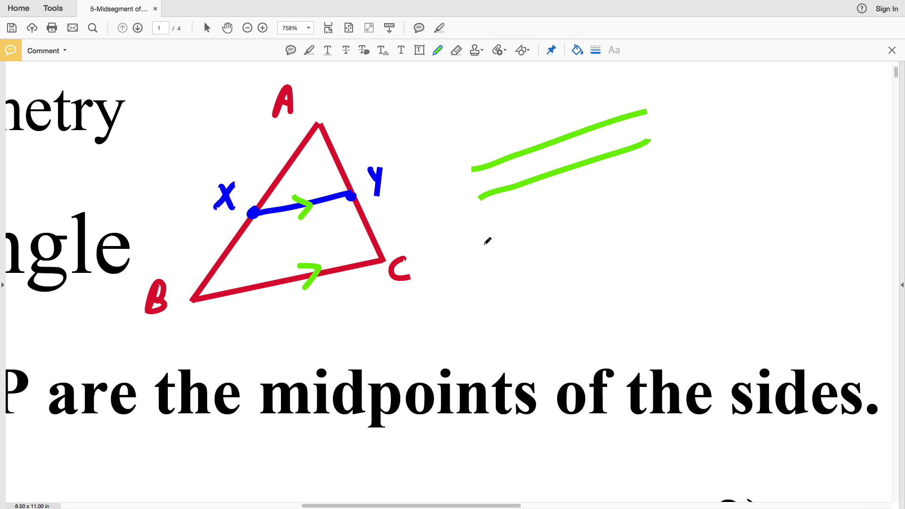
key("ctrl+z")
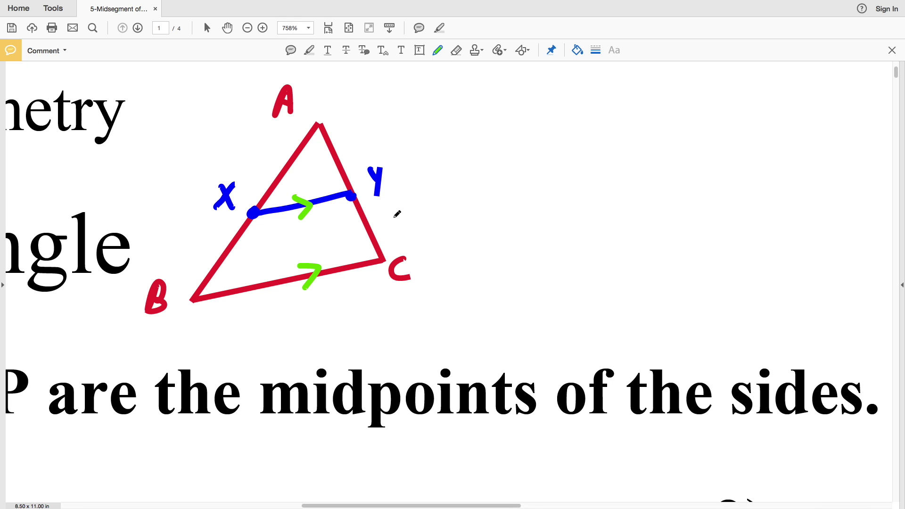
In blue, write XY = ½ beside the triangle.
left_click(577, 50)
left_click(574, 93)
mouse_move(473, 133)
left_mouse_down()
mouse_move(482, 163)
mouse_move(466, 164)
left_mouse_up()
left_click_drag(493, 135, 505, 166)
left_click_drag(476, 120, 537, 139)
left_click_drag(522, 148, 536, 151)
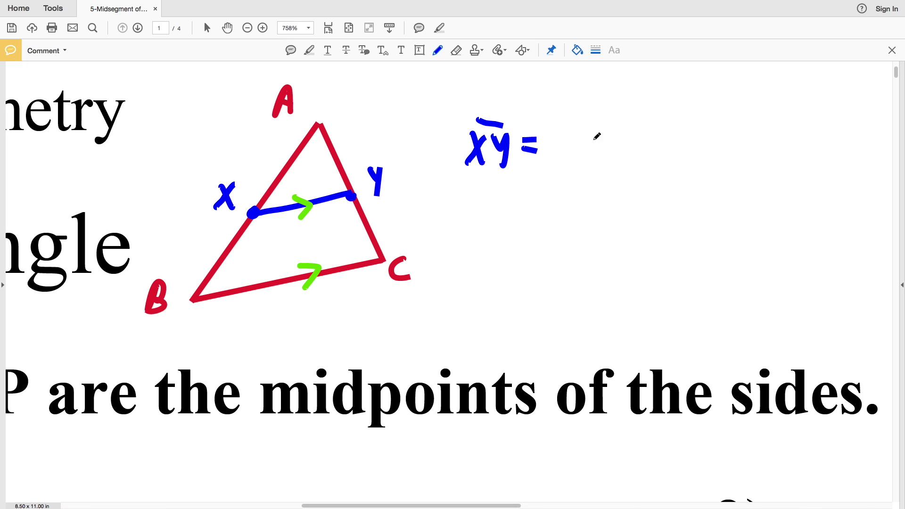
left_click_drag(574, 117, 575, 139)
left_click_drag(561, 139, 597, 136)
mouse_move(571, 151)
left_mouse_down()
mouse_move(583, 151)
mouse_move(591, 172)
left_mouse_up()
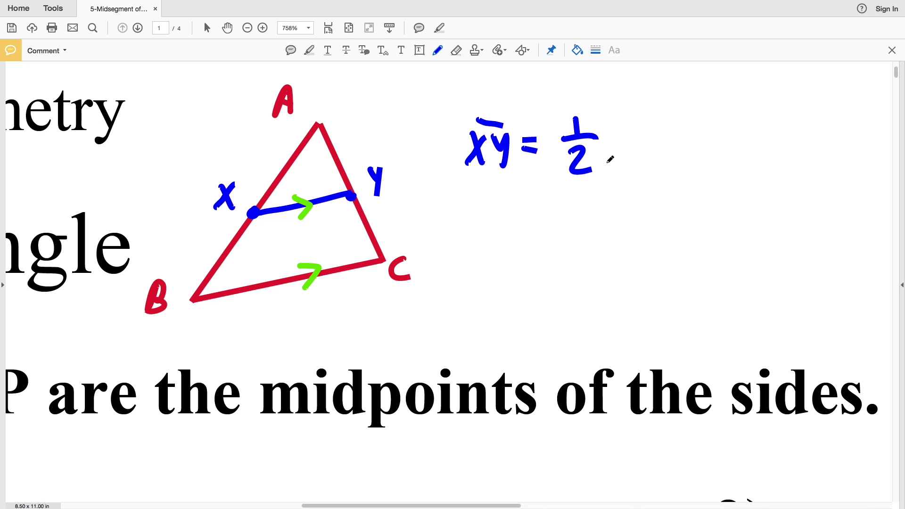
Complete the relation with (BC) in brackets to read XY = ½(BC).
left_click_drag(621, 113, 625, 188)
left_click_drag(631, 136, 631, 164)
mouse_move(630, 138)
left_mouse_down()
mouse_move(648, 144)
mouse_move(632, 164)
left_mouse_up()
left_click_drag(670, 136, 678, 163)
mouse_move(644, 124)
left_mouse_down()
mouse_move(692, 142)
mouse_move(684, 178)
left_mouse_up()
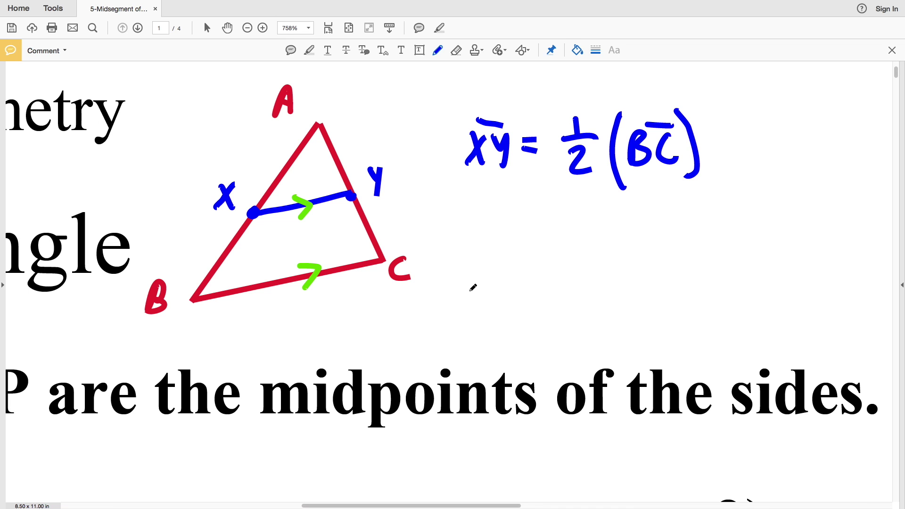
scroll(473, 287, "down", 5)
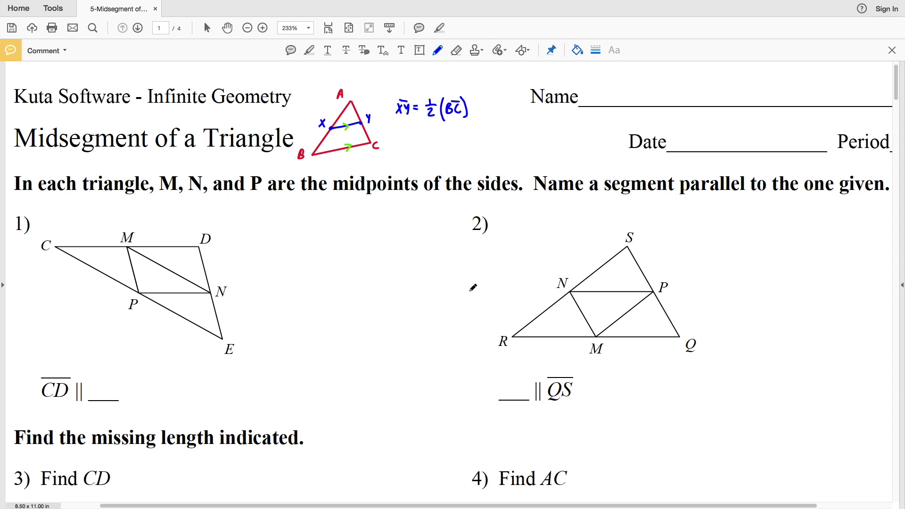
Trace segment CD of problem 1 in blue.
scroll(226, 311, "up", 3)
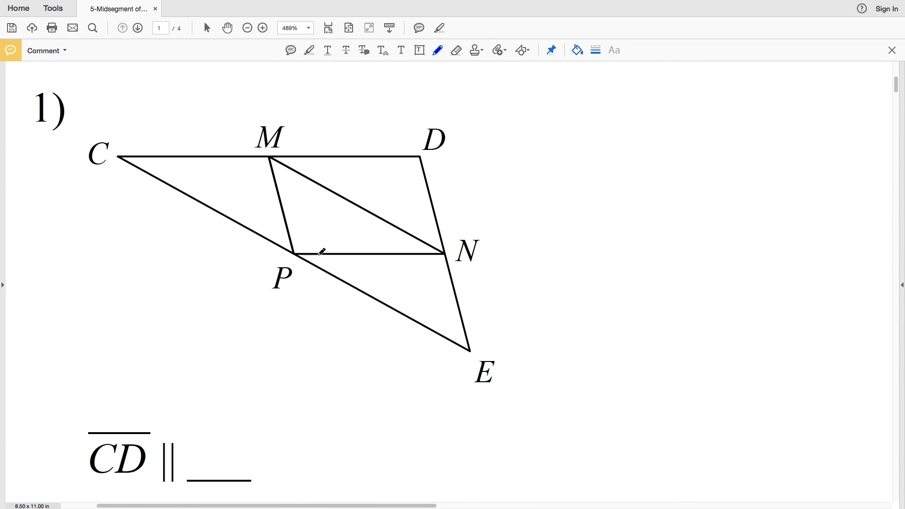
left_click(577, 50)
left_click(572, 93)
left_click_drag(118, 155, 422, 156)
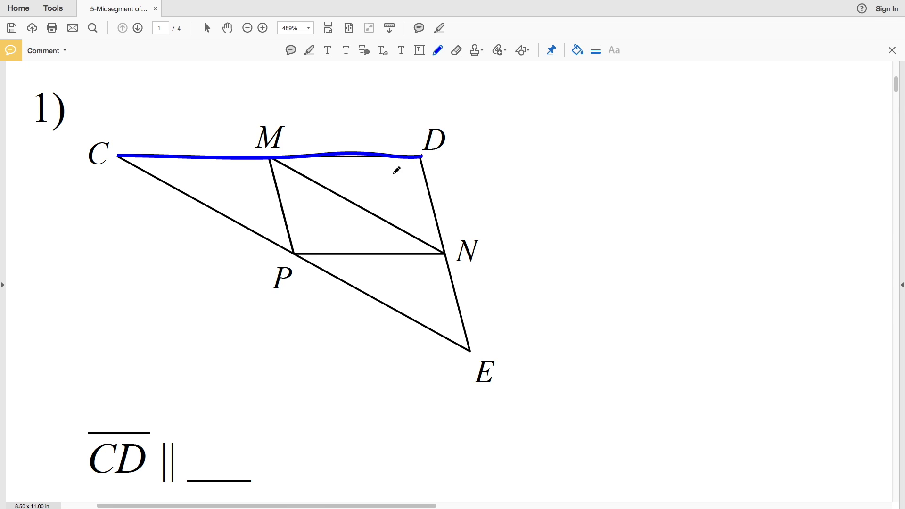
In green, dot points N and P and trace segment PN.
left_click(576, 50)
left_click(570, 115)
left_click(445, 254)
left_click(293, 254)
left_click_drag(296, 253, 443, 253)
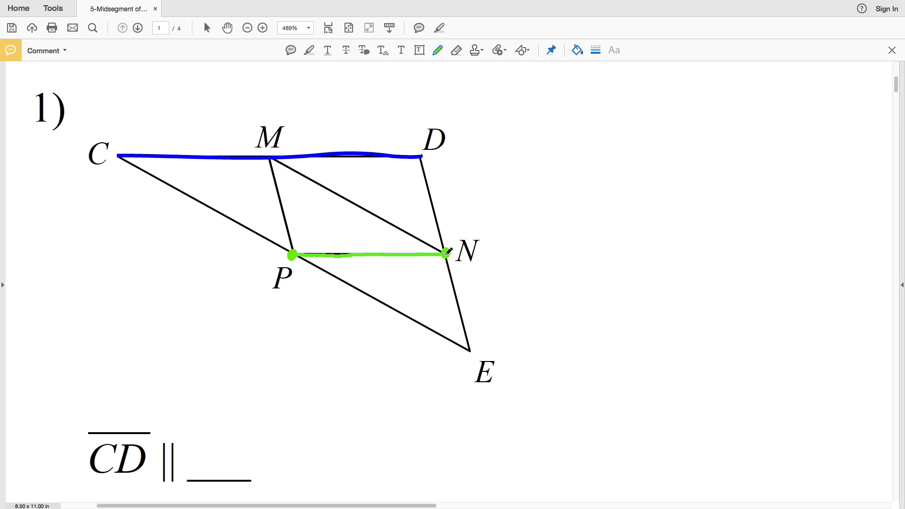
Add red parallel arrows on PN and CD, then write and box the answer NP.
left_click(581, 52)
left_click(529, 111)
mouse_move(349, 244)
left_mouse_down()
mouse_move(367, 254)
mouse_move(354, 267)
left_mouse_up()
mouse_move(241, 150)
left_mouse_down()
mouse_move(257, 157)
mouse_move(242, 170)
left_mouse_up()
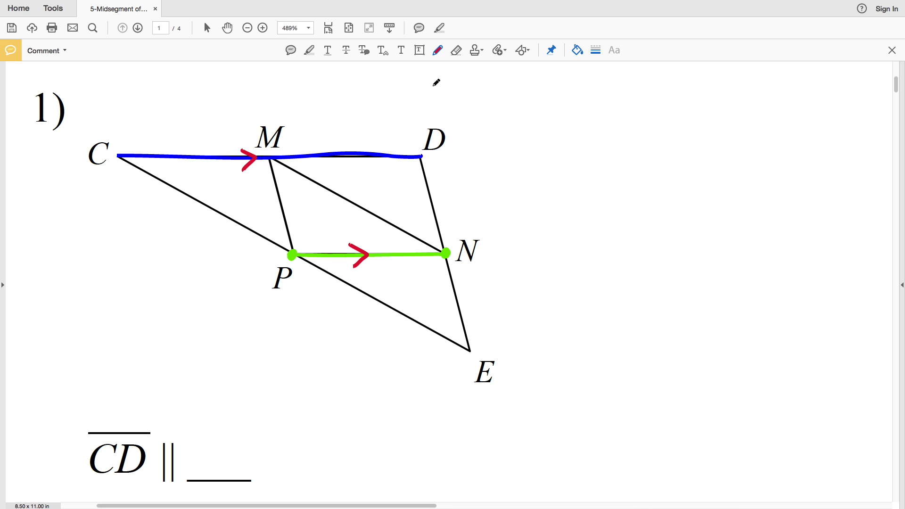
mouse_move(200, 448)
left_mouse_down()
mouse_move(199, 473)
mouse_move(204, 451)
mouse_move(219, 449)
mouse_move(231, 472)
mouse_move(235, 436)
left_mouse_up()
mouse_move(176, 422)
left_mouse_down()
mouse_move(179, 440)
mouse_move(258, 412)
left_mouse_up()
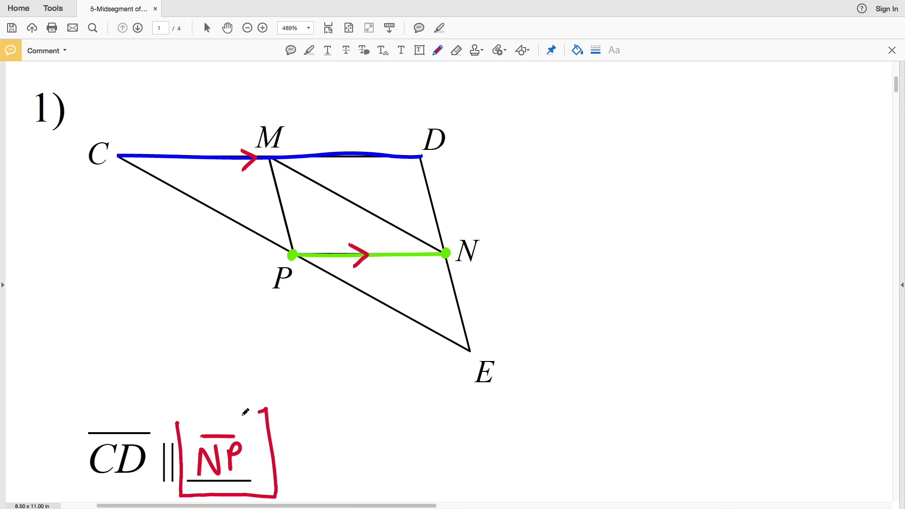
scroll(245, 412, "right", 10)
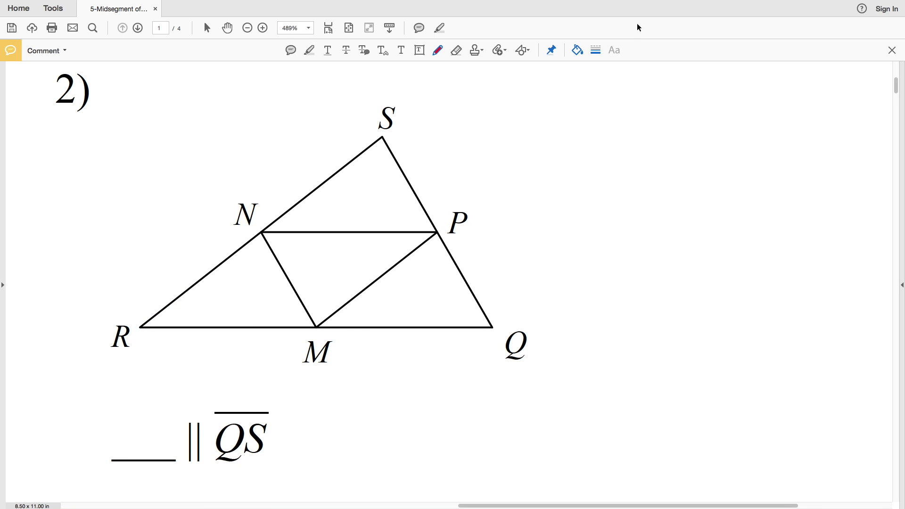
Trace side QS of problem 2 in blue.
left_click(580, 53)
left_click(569, 93)
left_click_drag(492, 326, 382, 137)
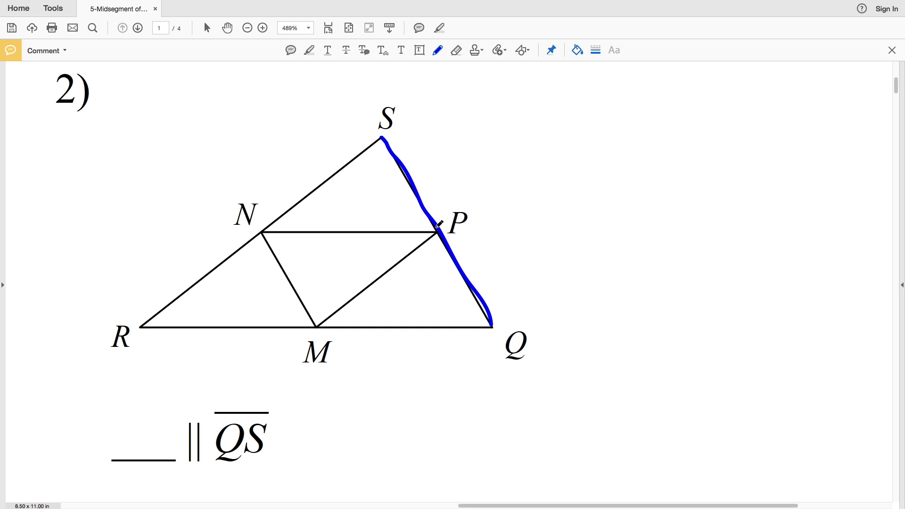
In green, dot points N and M and trace segment NM, undoing an extra stroke.
left_click(577, 51)
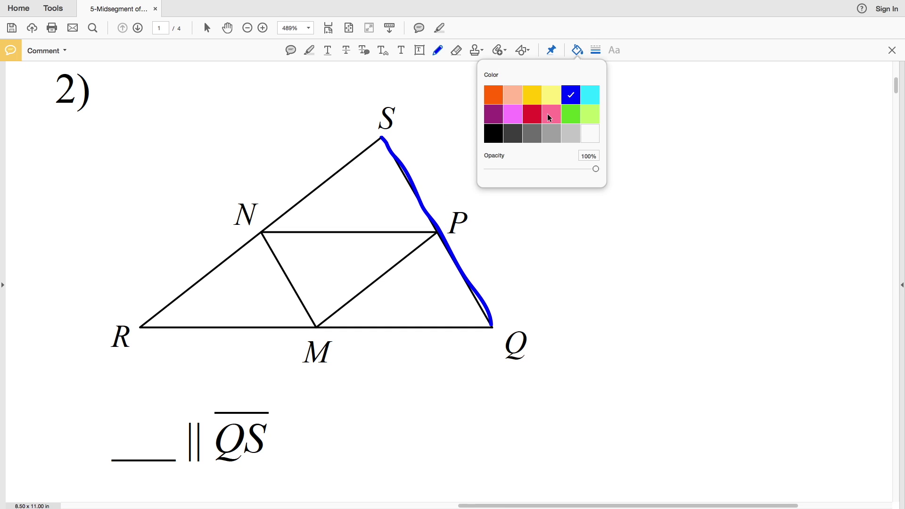
left_click(579, 51)
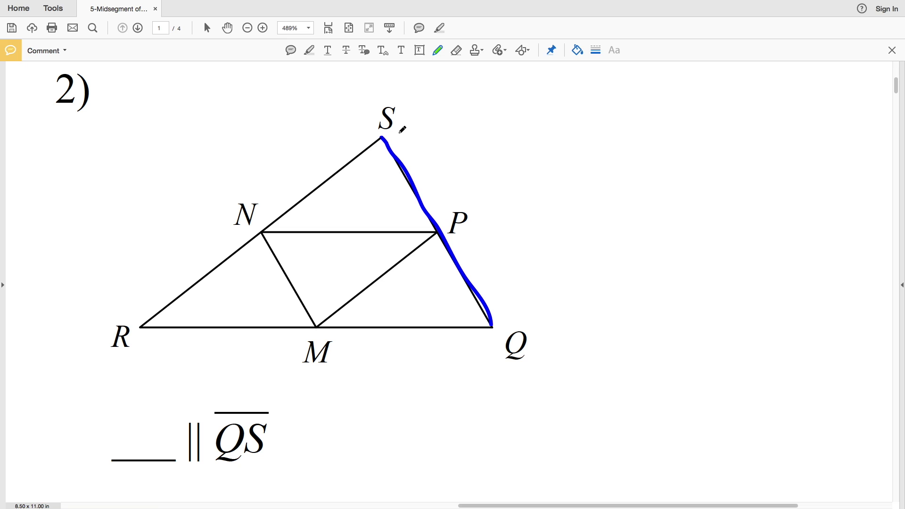
left_click_drag(264, 234, 261, 232)
left_click_drag(316, 326, 314, 327)
left_click_drag(266, 232, 318, 325)
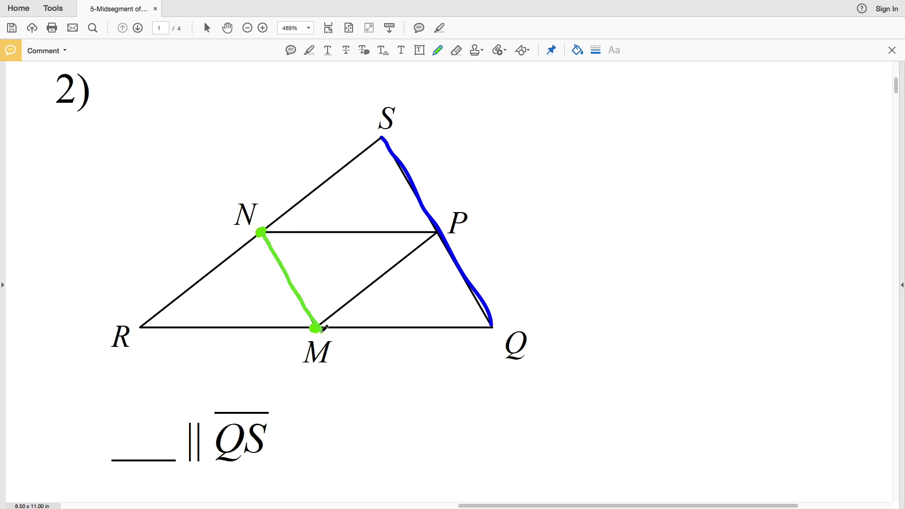
key("ctrl+z")
Add red parallel arrows on NM and SP, then write and box the answer MN.
left_click(580, 52)
left_click(542, 121)
mouse_move(282, 293)
left_mouse_down()
mouse_move(295, 279)
mouse_move(305, 284)
left_mouse_up()
mouse_move(425, 234)
left_mouse_down()
mouse_move(431, 219)
mouse_move(445, 226)
left_mouse_up()
mouse_move(125, 452)
left_mouse_down()
mouse_move(140, 430)
mouse_move(166, 446)
mouse_move(174, 418)
left_mouse_up()
mouse_move(103, 404)
left_mouse_down()
mouse_move(98, 436)
mouse_move(180, 417)
mouse_move(90, 401)
left_mouse_up()
scroll(103, 392, "down", 15)
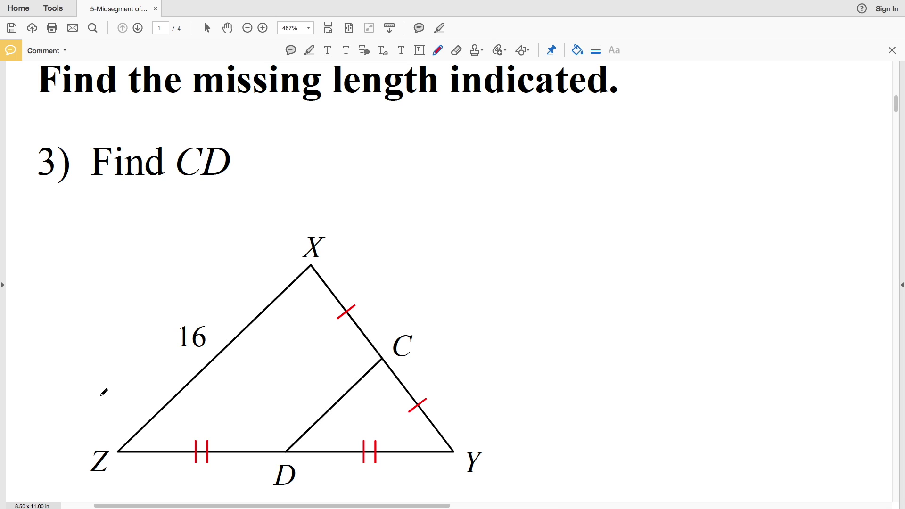
Trace segment DC of problem 3 in blue and dot endpoint D.
scroll(204, 373, "down", 1)
scroll(204, 374, "up", 1)
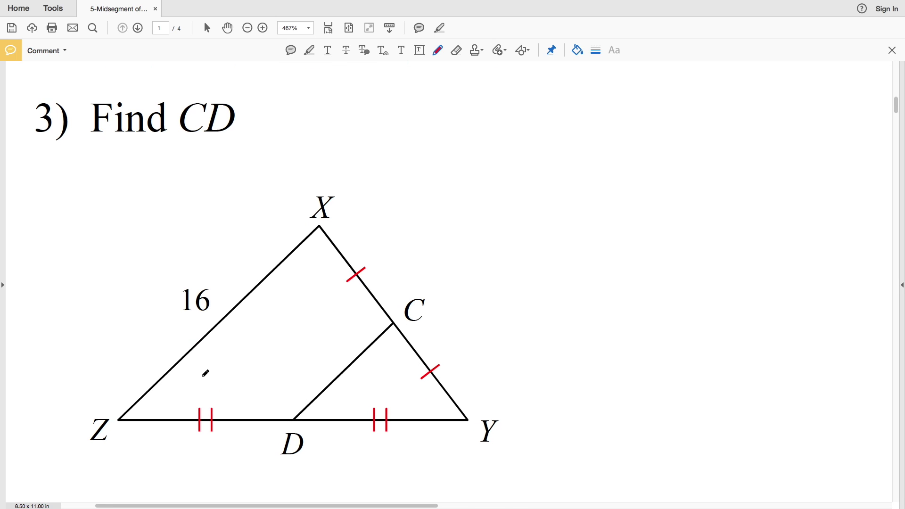
left_click_drag(296, 413, 399, 315)
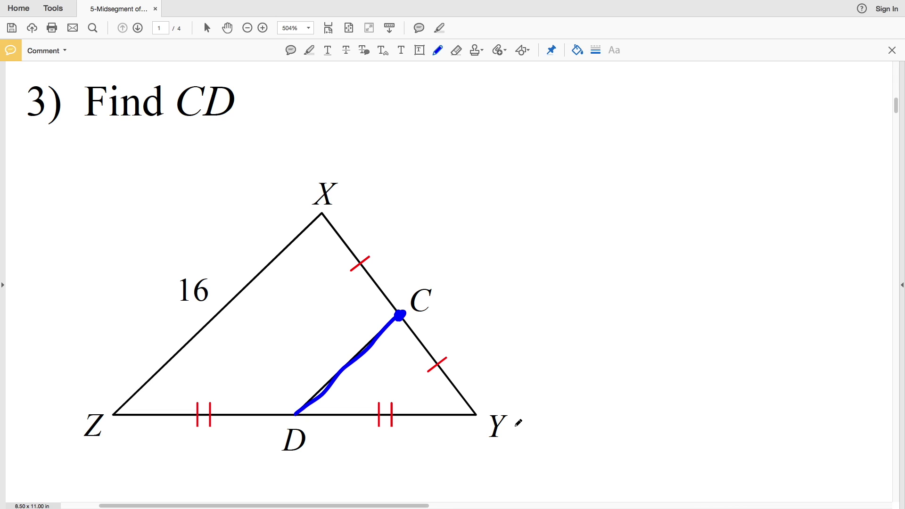
left_click_drag(296, 414, 307, 420)
In green, circle the tick marks on XC, CY, ZD and DY.
left_click(578, 50)
left_click(588, 111)
mouse_move(359, 249)
left_mouse_down()
mouse_move(361, 279)
mouse_move(359, 241)
left_mouse_up()
left_click_drag(437, 359, 426, 351)
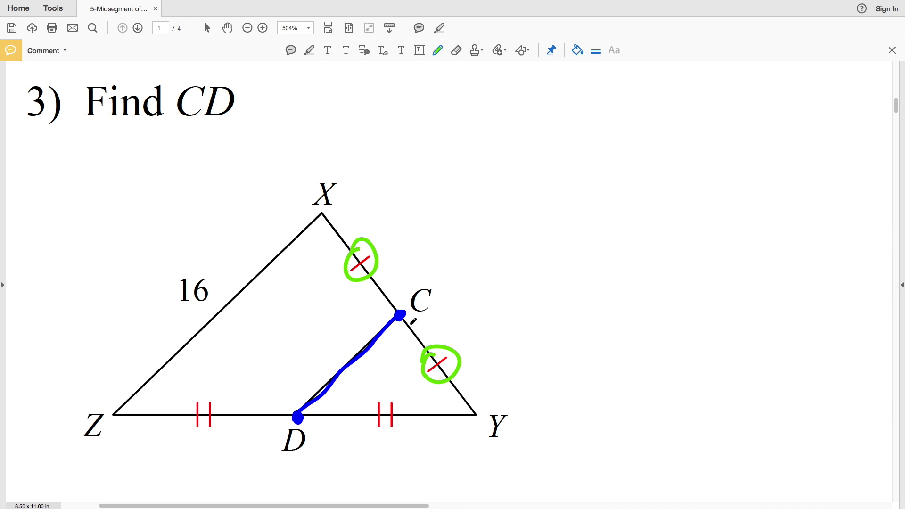
left_click_drag(391, 319, 421, 296)
key("ctrl+z")
mouse_move(203, 393)
left_mouse_down()
mouse_move(205, 384)
mouse_move(190, 399)
left_mouse_up()
left_click_drag(384, 408, 367, 401)
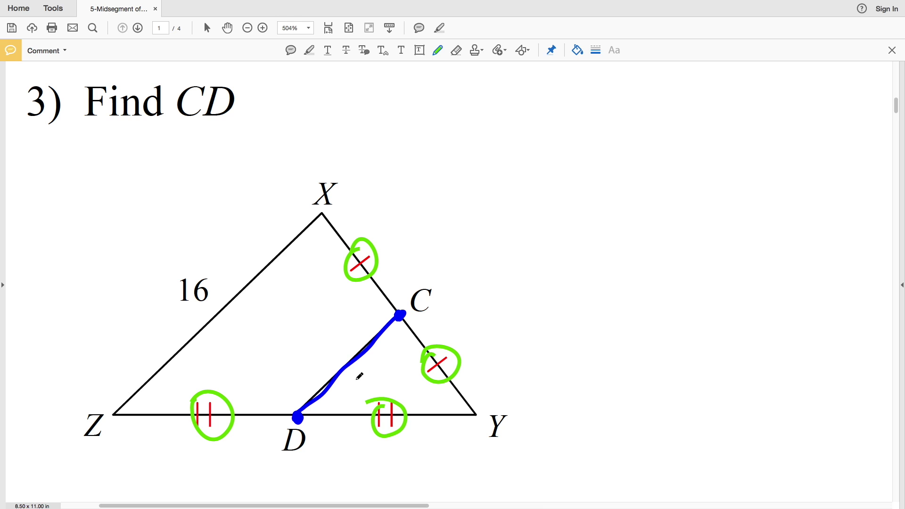
In blue, trace side ZX and start writing CD = ½( above the triangle.
left_click(577, 50)
left_click(573, 94)
left_click_drag(111, 414, 324, 215)
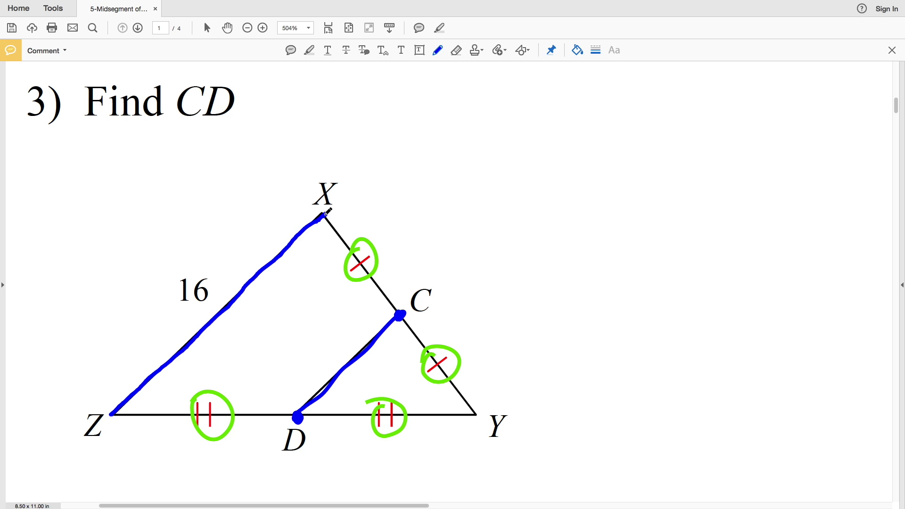
left_click_drag(407, 142, 409, 167)
mouse_move(414, 144)
left_mouse_down()
mouse_move(416, 165)
mouse_move(427, 146)
mouse_move(460, 146)
left_mouse_up()
mouse_move(446, 155)
left_mouse_down()
mouse_move(497, 147)
mouse_move(498, 173)
left_mouse_up()
left_click_drag(523, 126, 523, 185)
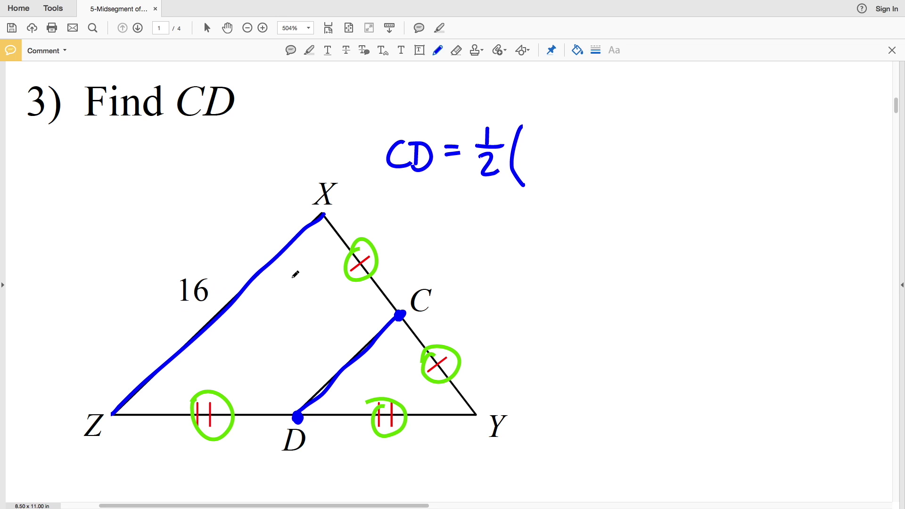
Circle the given length 16, complete CD = ½(16), and begin a new CD = line.
mouse_move(195, 270)
left_mouse_down()
mouse_move(222, 290)
mouse_move(214, 273)
mouse_move(175, 277)
left_mouse_up()
key("ctrl+z")
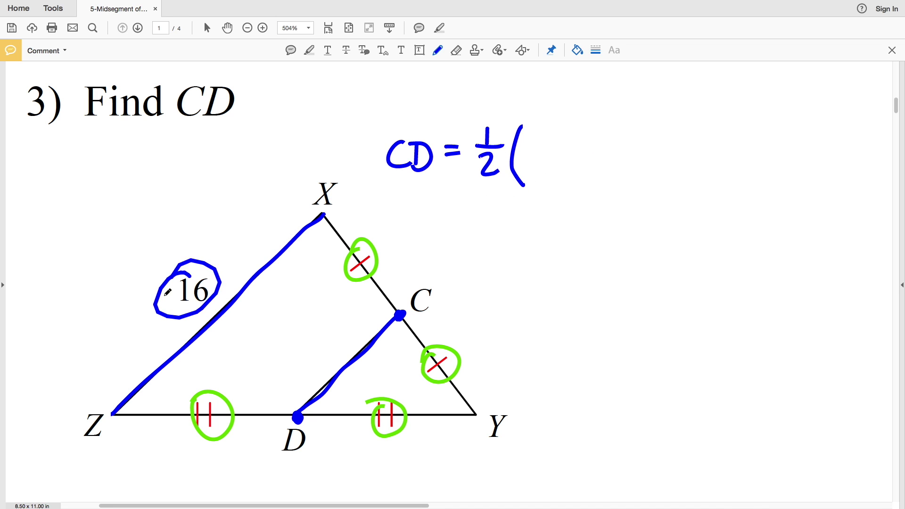
left_click_drag(528, 138, 532, 158)
left_click_drag(541, 123, 548, 170)
mouse_move(414, 213)
left_mouse_down()
mouse_move(401, 220)
mouse_move(415, 240)
left_mouse_up()
left_click_drag(422, 211, 426, 241)
mouse_move(450, 216)
left_mouse_down()
mouse_move(467, 215)
mouse_move(467, 225)
left_mouse_up()
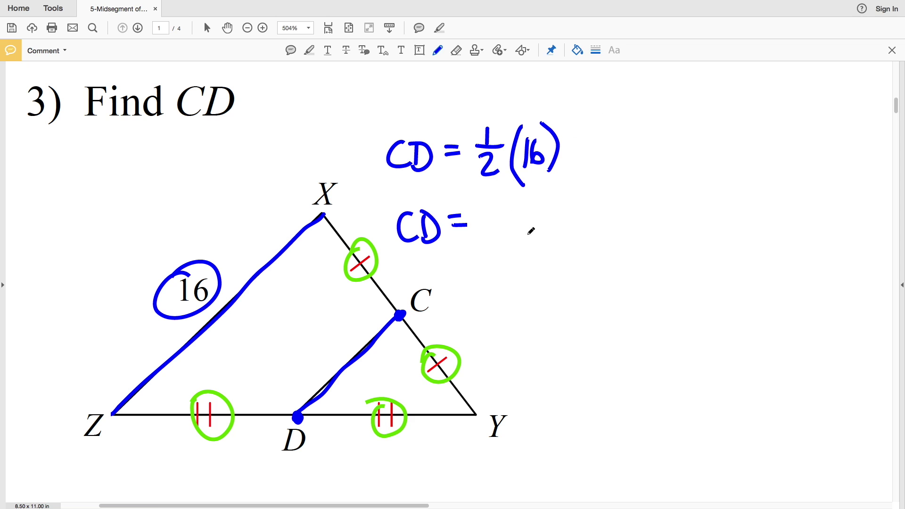
Write the answer 8 after CD = and box it in red.
mouse_move(509, 206)
left_mouse_down()
mouse_move(477, 227)
mouse_move(530, 252)
mouse_move(534, 185)
left_mouse_up()
left_click(577, 50)
left_click(533, 117)
left_click(579, 53)
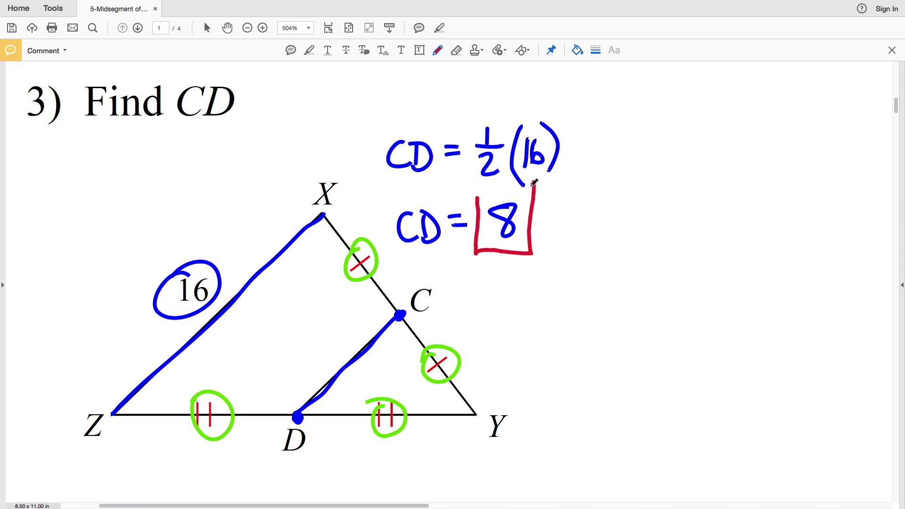
left_click_drag(468, 195, 534, 183)
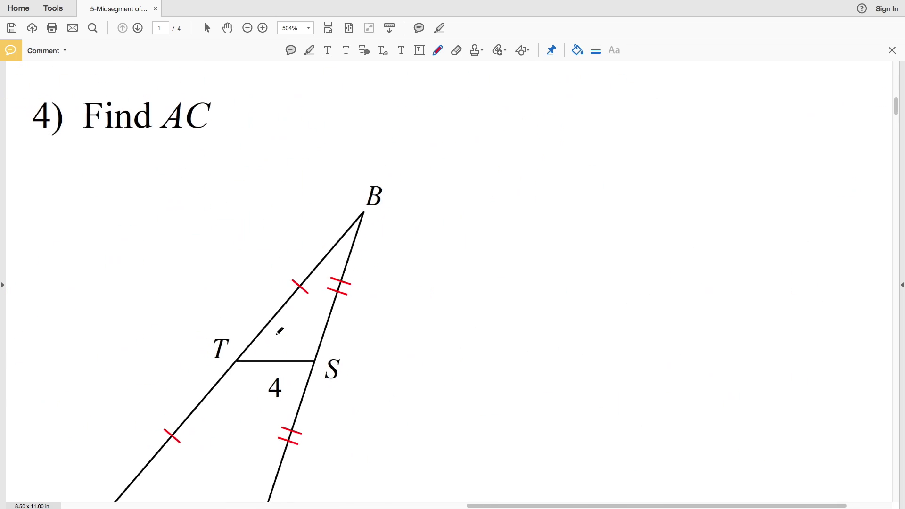
scroll(664, 76, "down", 1)
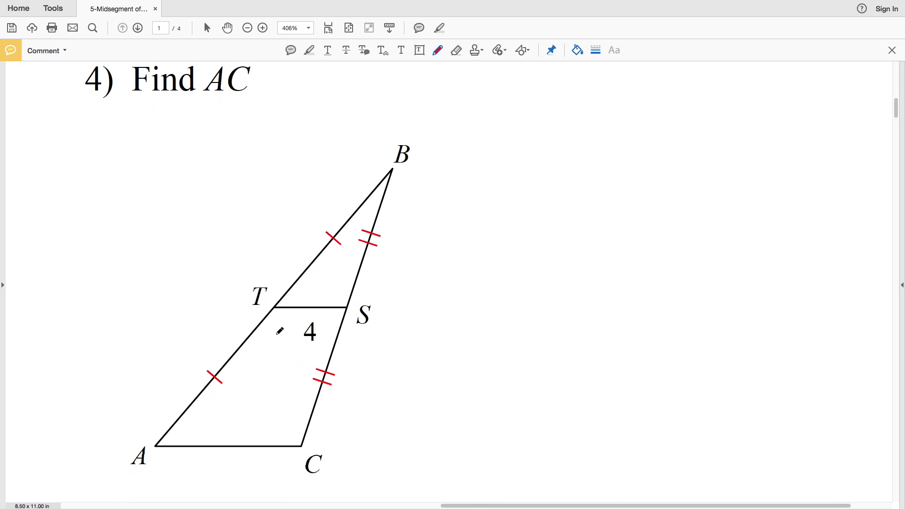
In blue, trace AC and TS with dots at T and S, and add parallel arrows.
left_click(577, 50)
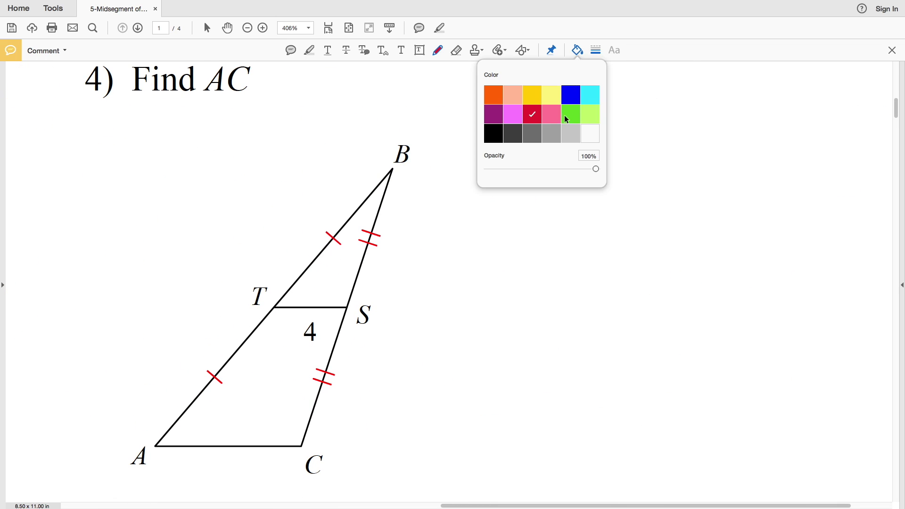
left_click_drag(154, 445, 304, 443)
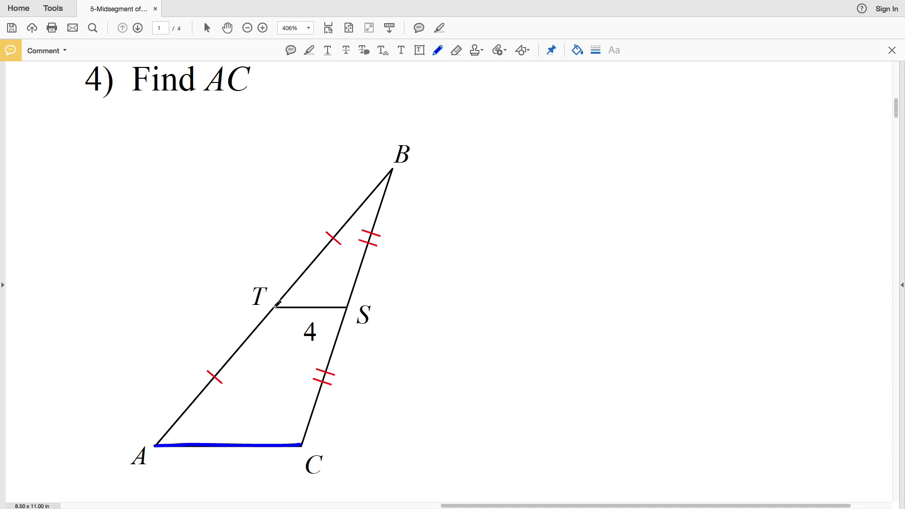
left_click_drag(275, 305, 273, 308)
left_click_drag(347, 308, 344, 309)
left_click_drag(275, 307, 345, 309)
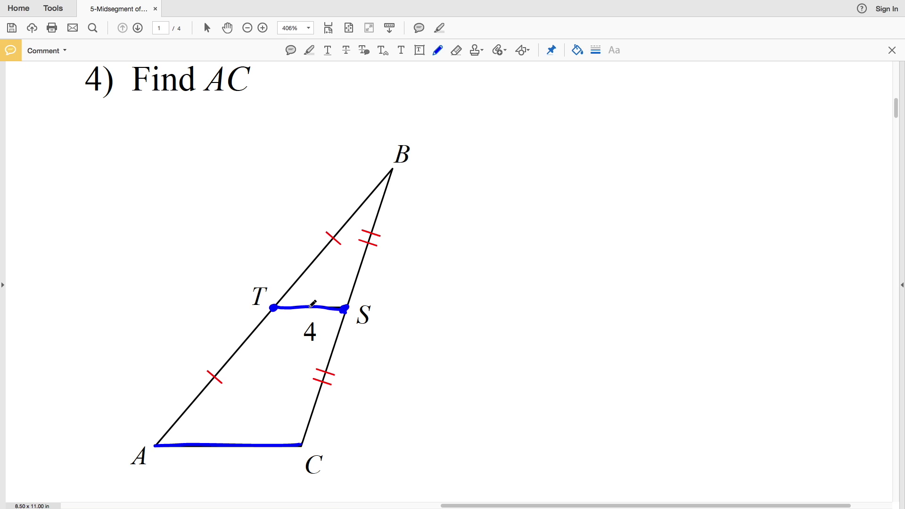
mouse_move(298, 300)
left_mouse_down()
mouse_move(309, 309)
mouse_move(297, 315)
left_mouse_up()
left_click_drag(227, 436, 224, 455)
Write TS = ½(AC) beside the triangle.
left_click_drag(475, 128, 473, 151)
left_click_drag(460, 127, 492, 125)
mouse_move(503, 125)
left_mouse_down()
mouse_move(485, 147)
mouse_move(532, 128)
mouse_move(559, 133)
left_mouse_up()
mouse_move(547, 134)
left_mouse_down()
mouse_move(570, 129)
mouse_move(555, 140)
mouse_move(570, 154)
left_mouse_up()
left_click_drag(591, 112, 596, 162)
mouse_move(601, 113)
left_mouse_down()
mouse_move(593, 149)
mouse_move(612, 143)
left_mouse_up()
left_click_drag(595, 134, 636, 140)
left_click_drag(633, 105, 644, 149)
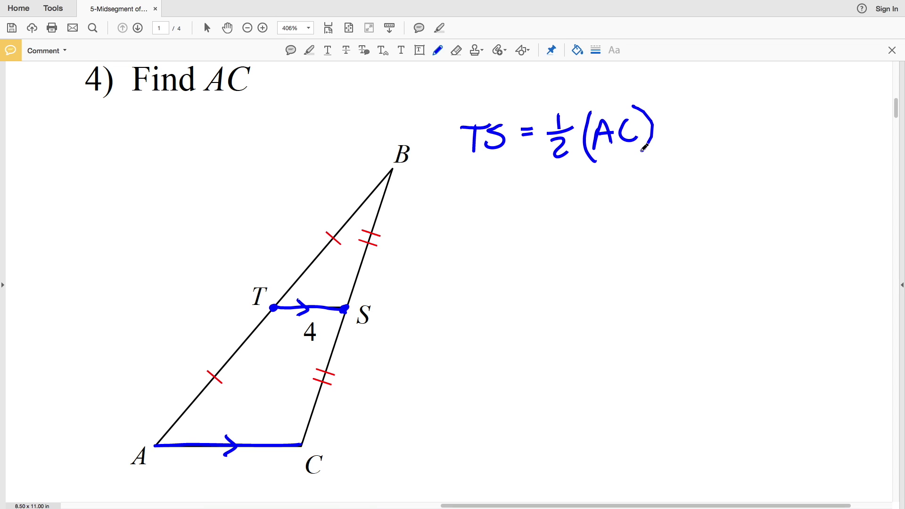
Substitute to write 4 = ½(AC) on the next line.
left_click_drag(481, 192, 495, 235)
left_click_drag(517, 204, 532, 203)
mouse_move(518, 213)
left_mouse_down()
mouse_move(552, 202)
mouse_move(572, 198)
left_mouse_up()
left_click_drag(552, 209, 575, 228)
left_click_drag(597, 183, 597, 228)
mouse_move(601, 217)
left_mouse_down()
mouse_move(617, 192)
mouse_move(611, 202)
mouse_move(625, 215)
left_mouse_up()
mouse_move(607, 205)
left_mouse_down()
mouse_move(647, 185)
mouse_move(645, 215)
left_mouse_up()
left_click_drag(644, 175, 648, 226)
Multiply both sides by 2, cancel the ½, write 8 = AC and box 8 in red.
mouse_move(675, 198)
left_mouse_down()
mouse_move(694, 187)
mouse_move(713, 206)
mouse_move(729, 169)
left_mouse_up()
left_click_drag(538, 239, 592, 177)
mouse_move(466, 215)
left_mouse_down()
mouse_move(448, 207)
mouse_move(456, 236)
left_mouse_up()
mouse_move(484, 267)
left_mouse_down()
mouse_move(471, 301)
mouse_move(483, 268)
left_mouse_up()
left_click_drag(504, 278, 520, 282)
left_click_drag(539, 265, 533, 297)
mouse_move(539, 264)
left_mouse_down()
mouse_move(552, 295)
mouse_move(576, 286)
left_mouse_up()
mouse_move(448, 258)
left_mouse_down()
mouse_move(440, 320)
mouse_move(447, 246)
left_mouse_up()
scroll(299, 239, "down", 10)
scroll(299, 239, "left", 15)
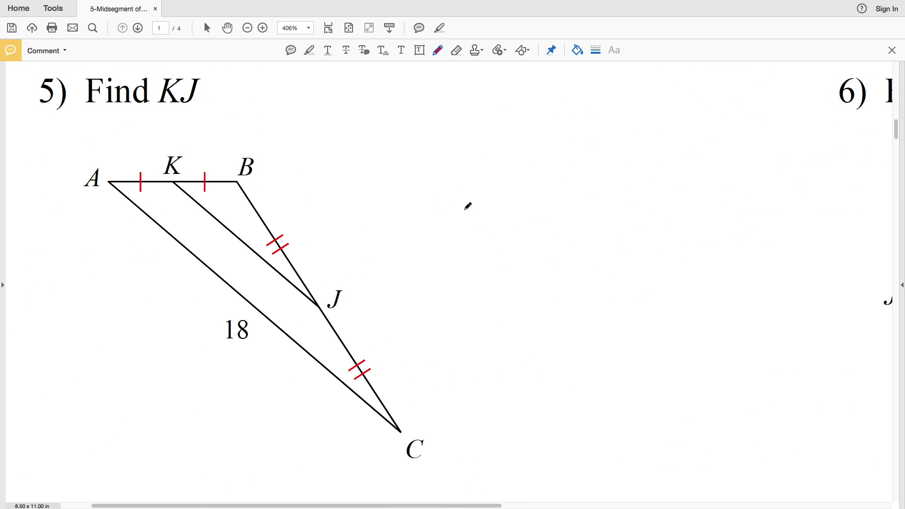
Switch the ink to blue, trace segment KJ, and dot points K and J.
left_click(577, 51)
left_click(578, 100)
left_click_drag(174, 181, 321, 308)
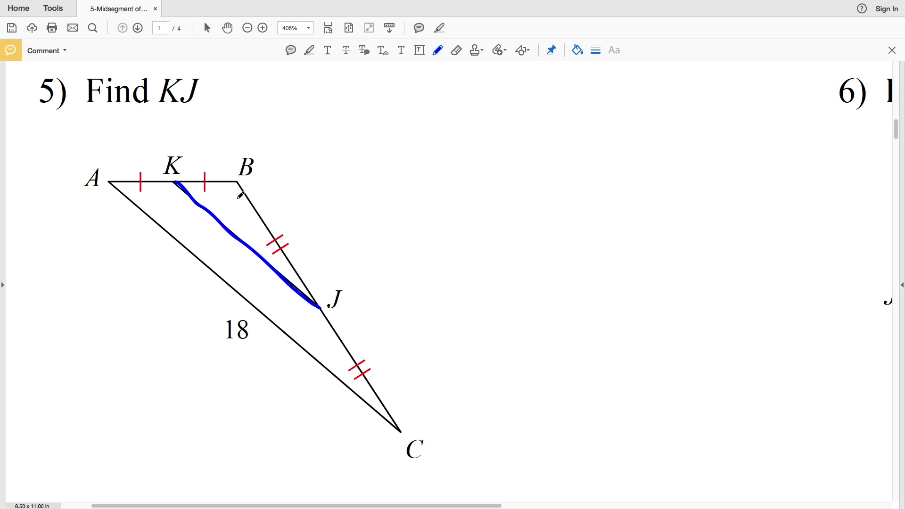
left_click(172, 182)
left_click(321, 308)
Write 'KJ = ½' beside the triangle in blue.
mouse_move(366, 140)
left_mouse_down()
mouse_move(368, 173)
mouse_move(384, 172)
left_mouse_up()
mouse_move(400, 140)
left_mouse_down()
mouse_move(387, 165)
mouse_move(408, 135)
left_mouse_up()
left_click_drag(419, 146, 432, 150)
left_click_drag(467, 130, 471, 142)
left_click_drag(454, 146, 482, 142)
left_click_drag(464, 151, 481, 171)
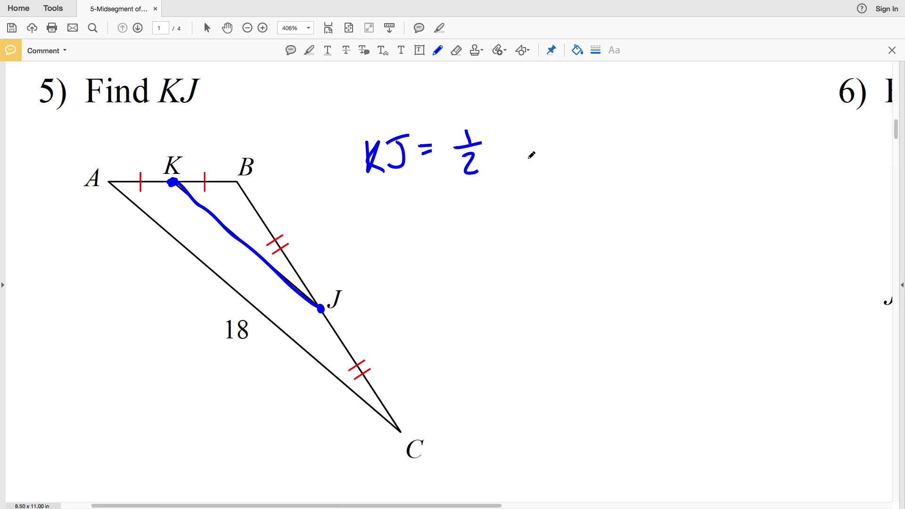
Add parallel arrows on AC and KJ, circle 18, and complete KJ = ½(18).
mouse_move(209, 281)
left_mouse_down()
mouse_move(227, 282)
mouse_move(220, 269)
mouse_move(245, 235)
left_mouse_up()
mouse_move(236, 313)
left_mouse_down()
mouse_move(246, 346)
mouse_move(220, 323)
left_mouse_up()
mouse_move(504, 128)
left_mouse_down()
mouse_move(498, 158)
mouse_move(513, 177)
left_mouse_up()
left_click_drag(515, 137, 523, 159)
left_click_drag(532, 122, 542, 174)
Write 'KJ =' on the next line and box the answer 9 in red.
left_click_drag(367, 210, 370, 238)
mouse_move(382, 215)
left_mouse_down()
mouse_move(389, 241)
mouse_move(412, 215)
mouse_move(461, 241)
left_mouse_up()
left_click(576, 50)
mouse_move(429, 196)
left_mouse_down()
mouse_move(480, 253)
mouse_move(430, 196)
left_mouse_up()
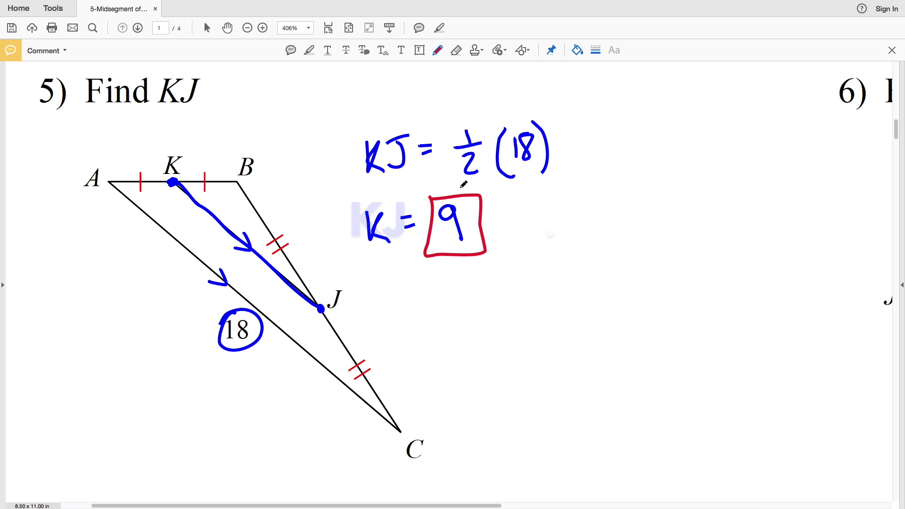
scroll(463, 183, "right", 10)
Switch the ink to blue, trace segment SR, and dot points S and R.
left_click(577, 50)
left_click(571, 93)
left_click_drag(307, 248, 307, 307)
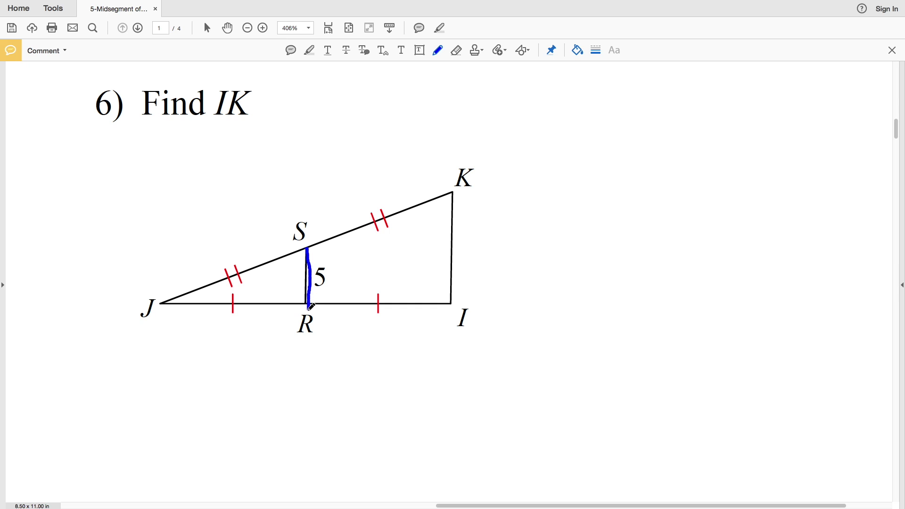
left_click(306, 246)
left_click(306, 306)
Trace side IK in blue and write SR = ½(IK) beside the triangle.
mouse_move(566, 148)
left_mouse_down()
mouse_move(544, 158)
mouse_move(550, 174)
left_mouse_up()
mouse_move(568, 150)
left_mouse_down()
mouse_move(569, 171)
mouse_move(607, 147)
left_mouse_up()
left_click_drag(597, 154, 611, 151)
mouse_move(628, 132)
left_mouse_down()
mouse_move(630, 149)
mouse_move(644, 150)
left_mouse_up()
left_click_drag(627, 157, 647, 171)
left_click_drag(662, 129, 671, 178)
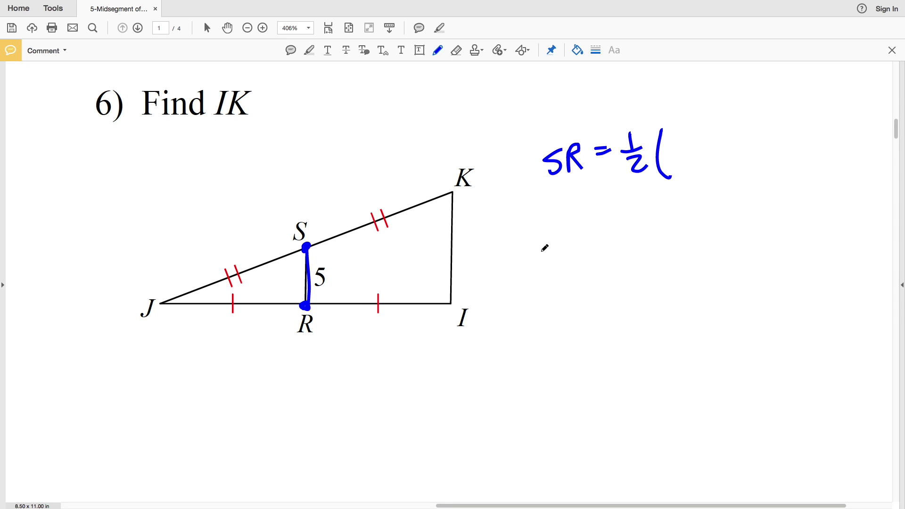
left_click_drag(450, 306, 454, 186)
mouse_move(678, 137)
left_mouse_down()
mouse_move(677, 161)
mouse_move(693, 135)
left_mouse_up()
left_click_drag(677, 158, 689, 156)
mouse_move(702, 130)
left_mouse_down()
mouse_move(701, 155)
mouse_move(715, 165)
left_mouse_up()
Circle the 5 label by SR and write 5 = ½(IK) on the next line.
left_click_drag(313, 260, 312, 271)
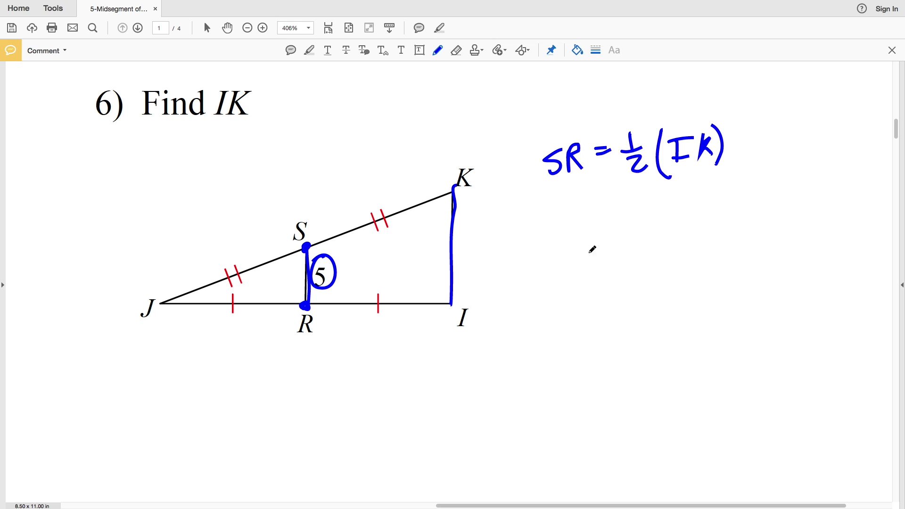
mouse_move(554, 204)
left_mouse_down()
mouse_move(549, 230)
mouse_move(580, 199)
left_mouse_up()
left_click_drag(576, 215, 592, 219)
left_click_drag(619, 191, 619, 210)
mouse_move(608, 212)
left_mouse_down()
mouse_move(631, 212)
mouse_move(632, 235)
left_mouse_up()
mouse_move(656, 191)
left_mouse_down()
mouse_move(654, 235)
mouse_move(668, 204)
left_mouse_up()
mouse_move(661, 206)
left_mouse_down()
mouse_move(660, 226)
mouse_move(694, 218)
left_mouse_up()
left_click_drag(695, 187, 702, 235)
left_click(724, 204)
Multiply both sides by 2, cancel the 2s, and write 10 = IK.
left_click_drag(739, 191, 756, 213)
left_click(531, 217)
left_click_drag(506, 212, 523, 233)
left_click_drag(607, 236, 632, 195)
left_click_drag(730, 221, 757, 181)
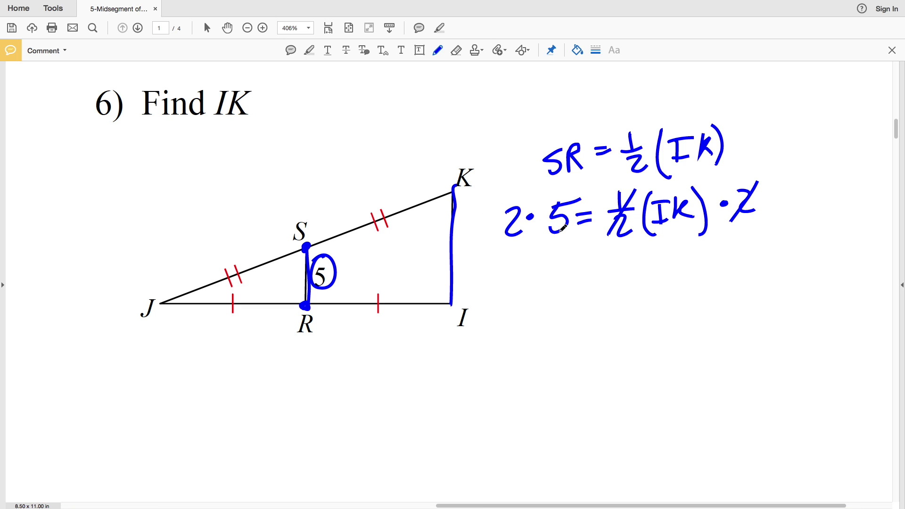
mouse_move(529, 269)
left_mouse_down()
mouse_move(527, 311)
mouse_move(547, 275)
mouse_move(588, 277)
left_mouse_up()
mouse_move(573, 285)
left_mouse_down()
mouse_move(623, 293)
mouse_move(641, 267)
left_mouse_up()
mouse_move(611, 293)
left_mouse_down()
mouse_move(637, 290)
mouse_move(649, 263)
mouse_move(667, 286)
left_mouse_up()
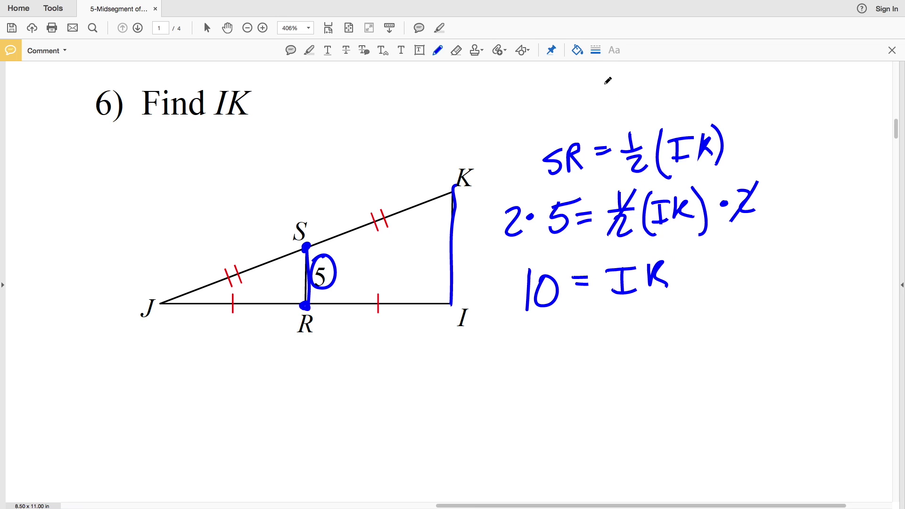
Switch the ink to red, box the answer 10, and label side IK with 10.
left_click(578, 48)
left_click(537, 110)
mouse_move(516, 262)
left_mouse_down()
mouse_move(568, 324)
mouse_move(502, 265)
left_mouse_up()
mouse_move(432, 238)
left_mouse_down()
mouse_move(430, 259)
mouse_move(440, 239)
left_mouse_up()
Switch the ink to blue, trace DF and VU, and dot points V and U.
scroll(313, 224, "down", 10)
scroll(313, 224, "left", 10)
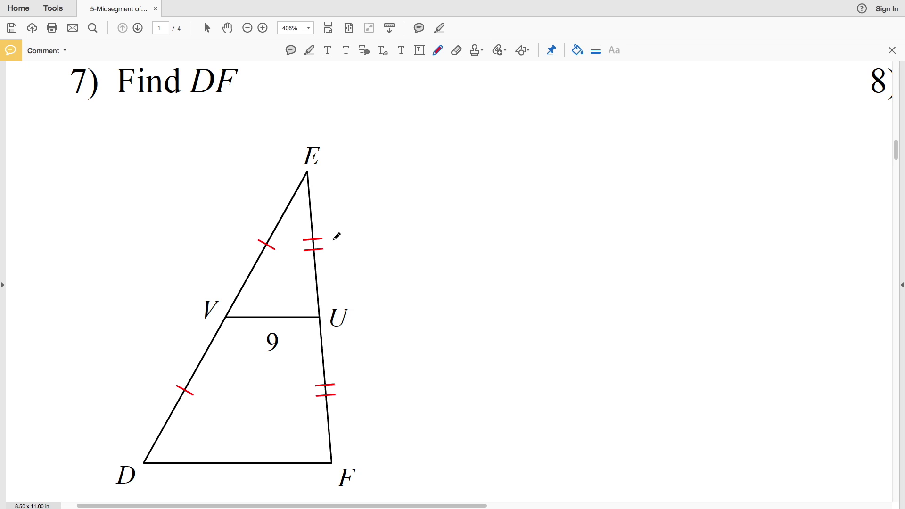
left_click(578, 50)
left_click(572, 93)
left_click_drag(143, 462, 337, 460)
left_click_drag(226, 316, 323, 315)
left_click(226, 316)
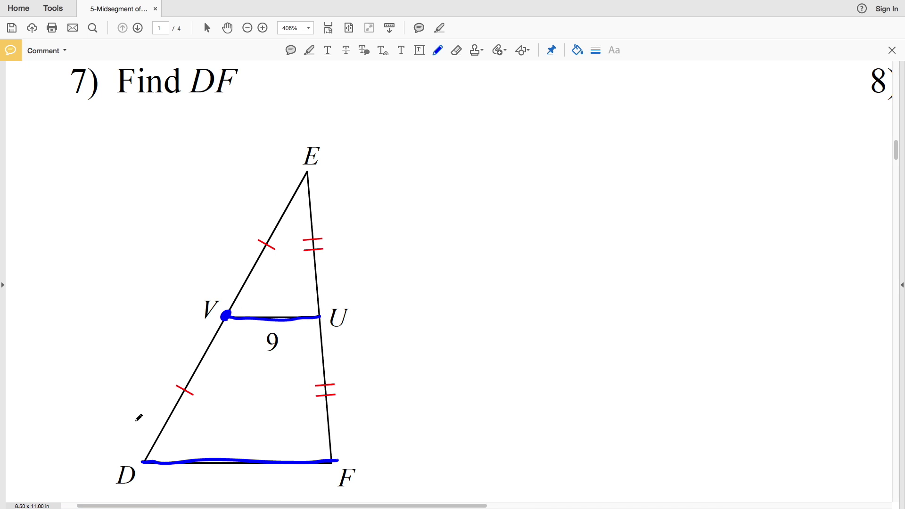
left_click(320, 318)
Add parallel arrows on VU and DF and write VU = ½(DF).
left_click_drag(267, 310, 264, 325)
left_click_drag(241, 453, 241, 471)
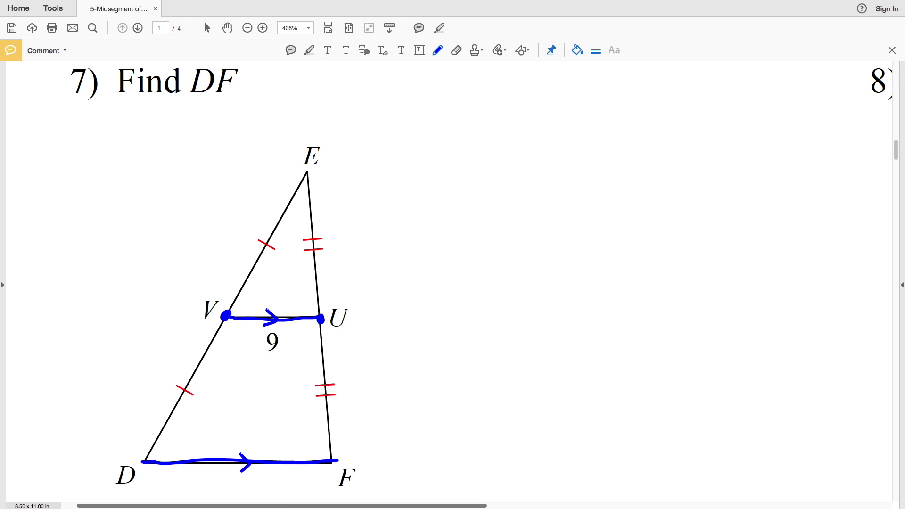
mouse_move(421, 134)
left_mouse_down()
mouse_move(428, 149)
mouse_move(452, 129)
mouse_move(479, 135)
left_mouse_up()
left_click_drag(470, 143, 507, 139)
mouse_move(491, 141)
left_mouse_down()
mouse_move(519, 139)
mouse_move(519, 164)
left_mouse_up()
left_click_drag(539, 122, 542, 165)
mouse_move(546, 131)
left_mouse_down()
mouse_move(548, 150)
mouse_move(565, 149)
mouse_move(581, 130)
left_mouse_up()
mouse_move(567, 140)
left_mouse_down()
mouse_move(579, 138)
mouse_move(589, 156)
left_mouse_up()
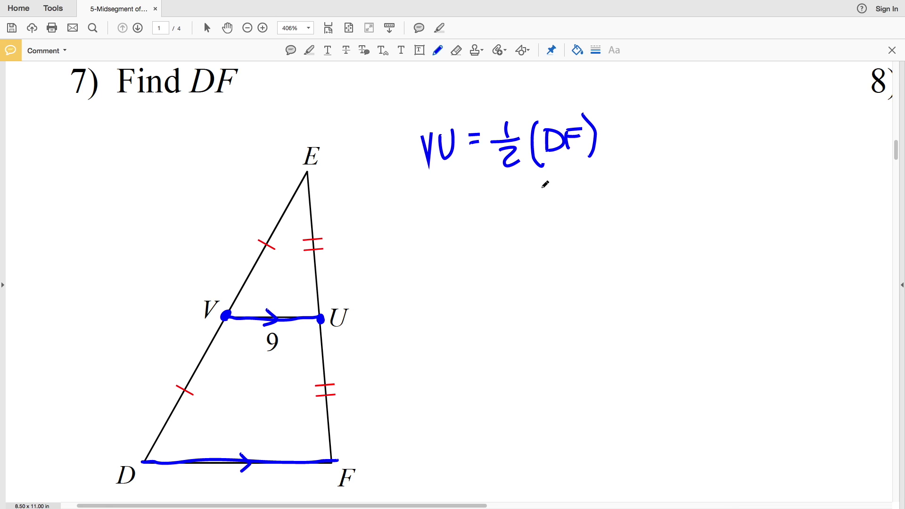
Write 9 = ½(DF) on the next line.
left_click_drag(441, 199, 441, 233)
mouse_move(468, 206)
left_mouse_down()
mouse_move(481, 213)
mouse_move(519, 204)
left_mouse_up()
left_click_drag(502, 215, 520, 232)
mouse_move(549, 188)
left_mouse_down()
mouse_move(552, 229)
mouse_move(581, 206)
mouse_move(588, 233)
left_mouse_up()
left_click(618, 206)
Multiply both sides by 2, cancel the 2s, and write 18 = DF.
left_click_drag(631, 194, 645, 215)
left_click(401, 213)
left_click_drag(374, 206, 391, 231)
left_click_drag(536, 179, 497, 231)
left_click_drag(658, 179, 621, 219)
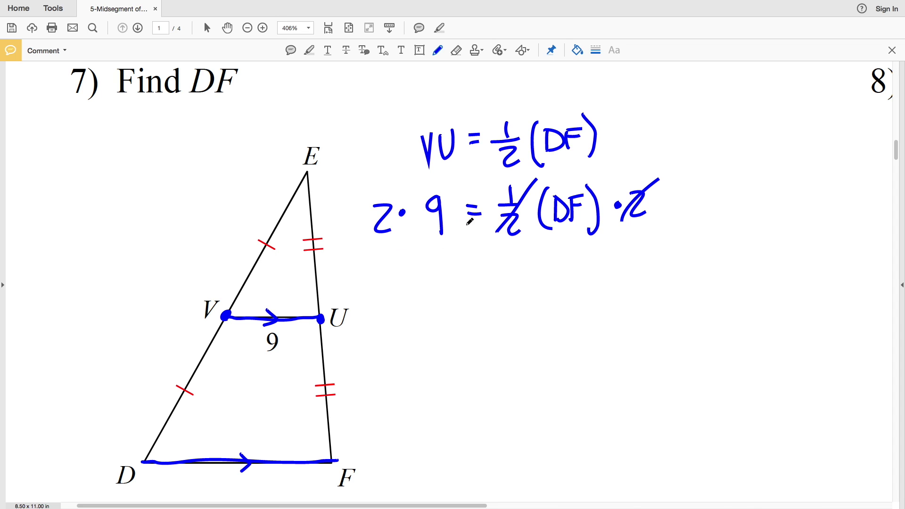
left_click_drag(420, 270, 421, 303)
mouse_move(440, 273)
left_mouse_down()
mouse_move(431, 297)
mouse_move(439, 275)
left_mouse_up()
mouse_move(462, 272)
left_mouse_down()
mouse_move(474, 270)
mouse_move(471, 279)
mouse_move(502, 291)
left_mouse_up()
mouse_move(499, 265)
left_mouse_down()
mouse_move(503, 292)
mouse_move(524, 287)
mouse_move(540, 260)
left_mouse_up()
left_click_drag(526, 273, 537, 272)
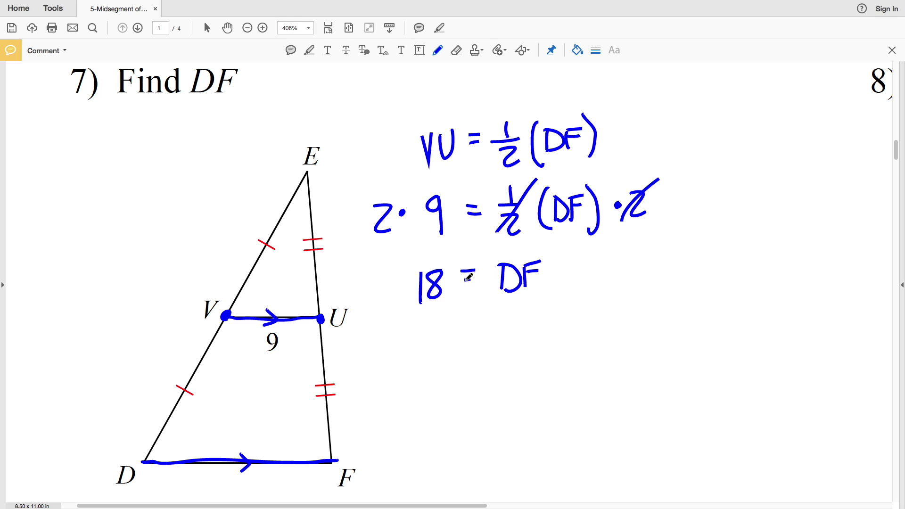
Switch the ink to red and add small red marks near the answer and DF.
left_click(577, 50)
left_click(538, 115)
mouse_move(399, 247)
left_mouse_down()
mouse_move(445, 301)
mouse_move(399, 248)
left_mouse_up()
mouse_move(245, 429)
left_mouse_down()
mouse_move(242, 450)
mouse_move(256, 445)
left_mouse_up()
scroll(262, 429, "right", 10)
Bring problem 8 into view and set the ink colour to blue.
scroll(262, 429, "down", 3)
scroll(262, 429, "right", 5)
scroll(262, 430, "right", 2)
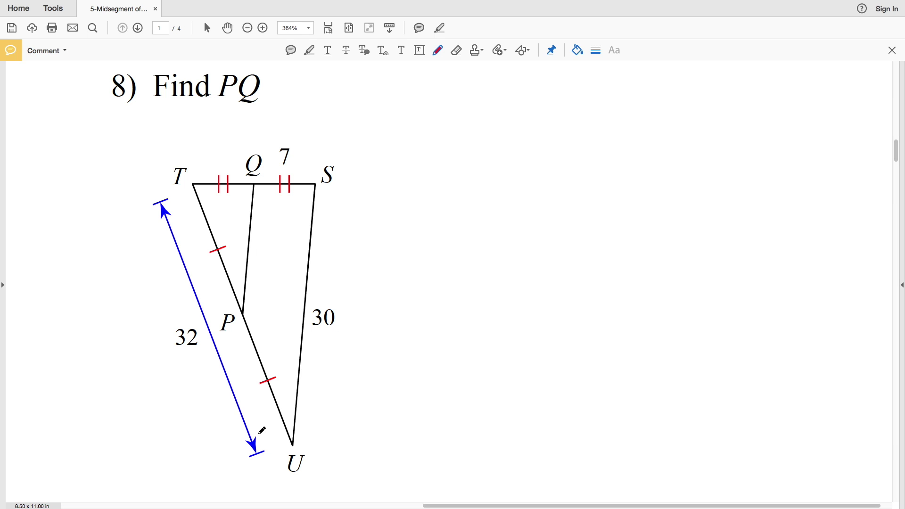
left_click(578, 50)
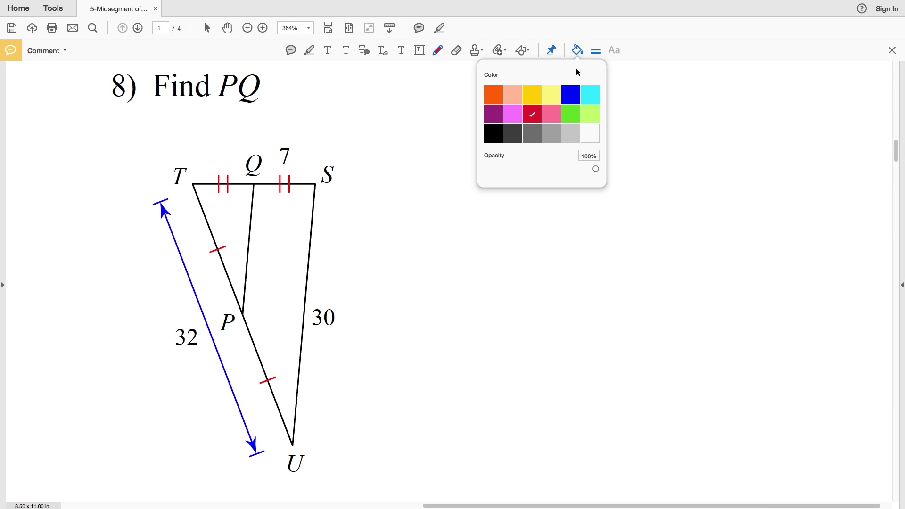
left_click(572, 93)
left_click(578, 50)
Trace PQ and side SU in blue, dot point P, and add parallel arrows.
left_click_drag(242, 315, 254, 181)
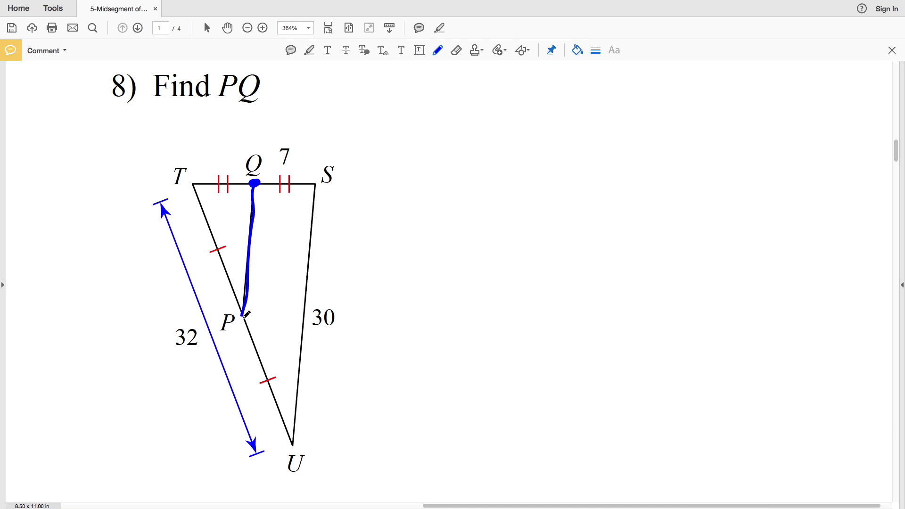
left_click_drag(242, 313, 242, 313)
left_click_drag(294, 444, 320, 175)
left_click_drag(289, 289, 319, 285)
left_click_drag(239, 247, 256, 245)
Circle the 7 and 32 labels in yellow, then undo both circles.
left_click(577, 50)
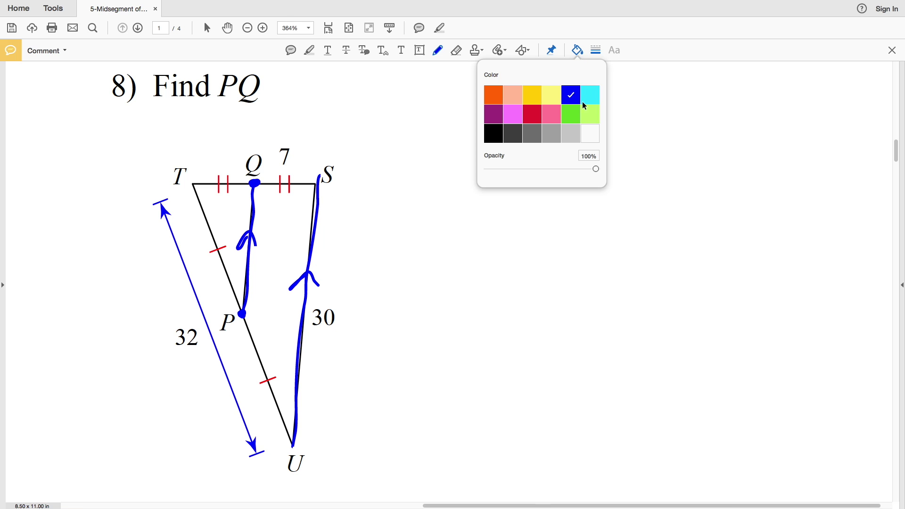
left_click(578, 50)
mouse_move(293, 142)
left_mouse_down()
mouse_move(306, 125)
mouse_move(276, 142)
left_mouse_up()
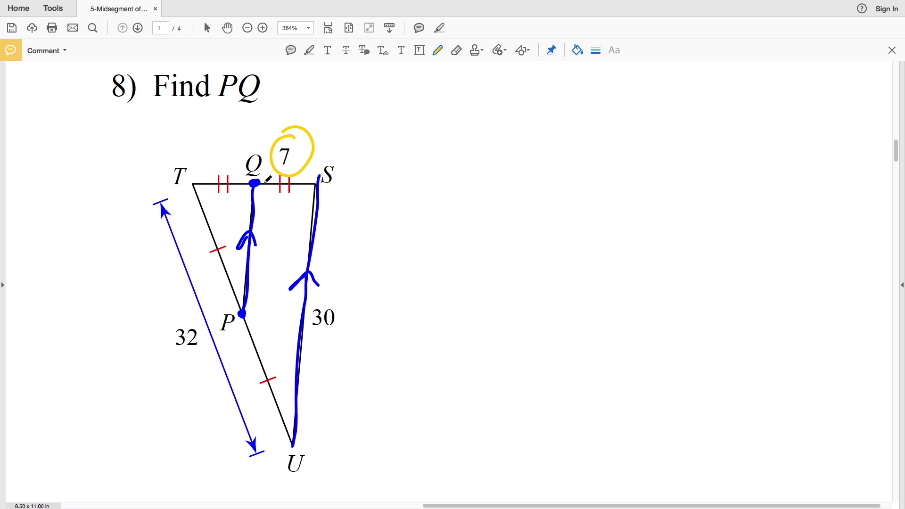
left_click_drag(187, 317, 204, 318)
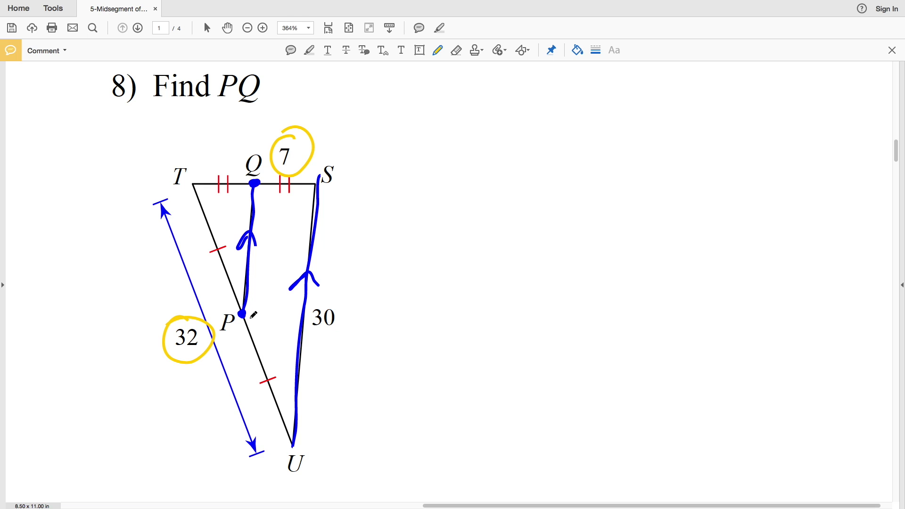
key("ctrl+z")
key("ctrl+z")
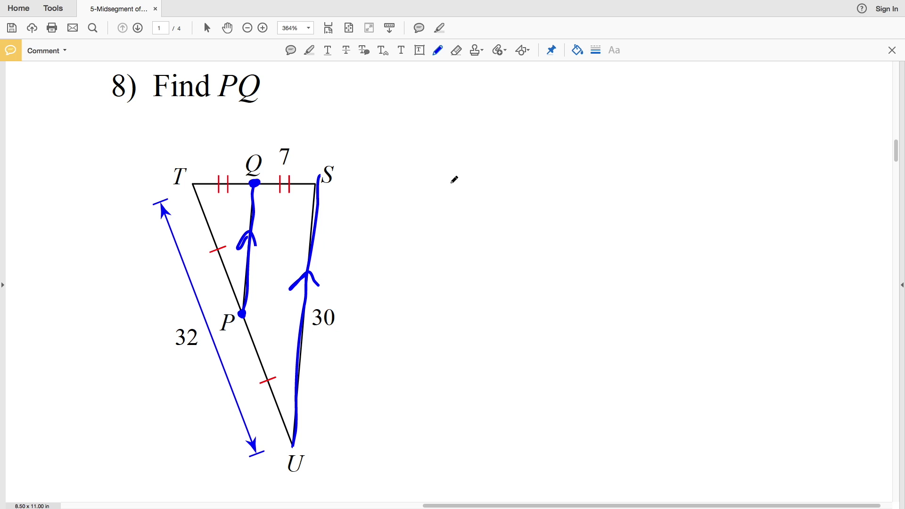
Write PQ = ½(30) beside the triangle in blue.
mouse_move(432, 157)
left_mouse_down()
mouse_move(435, 188)
mouse_move(435, 171)
mouse_move(470, 149)
mouse_move(490, 187)
left_mouse_up()
left_click_drag(493, 160, 507, 159)
mouse_move(496, 167)
left_mouse_down()
mouse_move(549, 164)
mouse_move(547, 190)
left_mouse_up()
left_click_drag(568, 139, 580, 190)
mouse_move(574, 152)
left_mouse_down()
mouse_move(577, 176)
mouse_move(597, 157)
mouse_move(611, 186)
left_mouse_up()
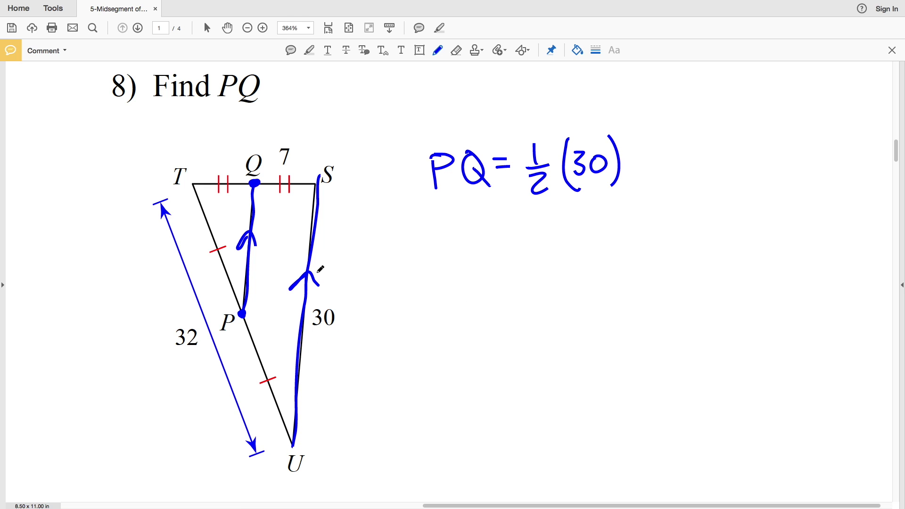
Write PQ = 15 on the next line and start marking the 15 in red.
mouse_move(439, 221)
left_mouse_down()
mouse_move(439, 249)
mouse_move(441, 235)
left_mouse_up()
mouse_move(466, 224)
left_mouse_down()
mouse_move(459, 231)
mouse_move(469, 224)
mouse_move(480, 245)
left_mouse_up()
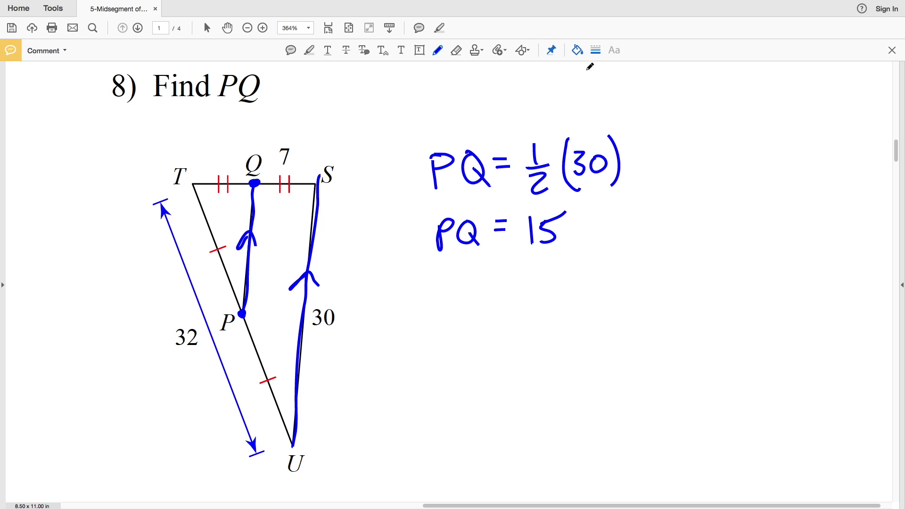
left_click(576, 50)
left_click(532, 114)
left_click(577, 49)
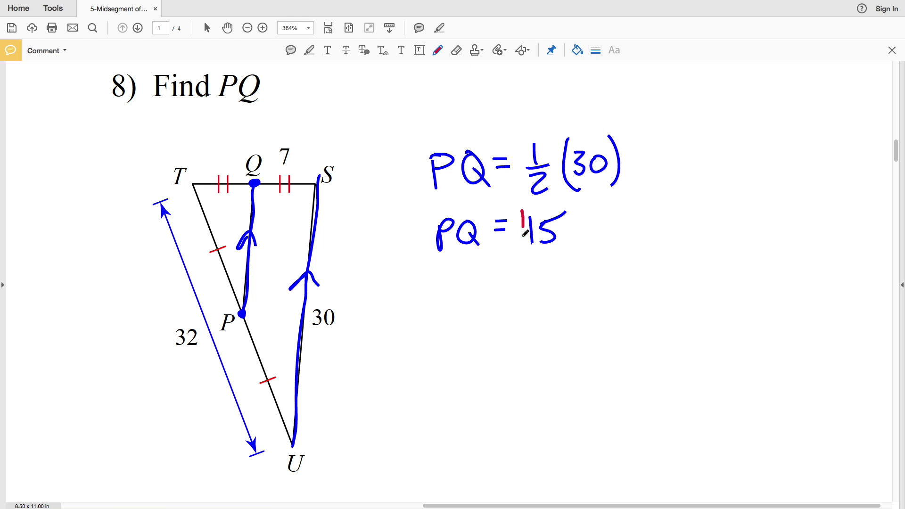